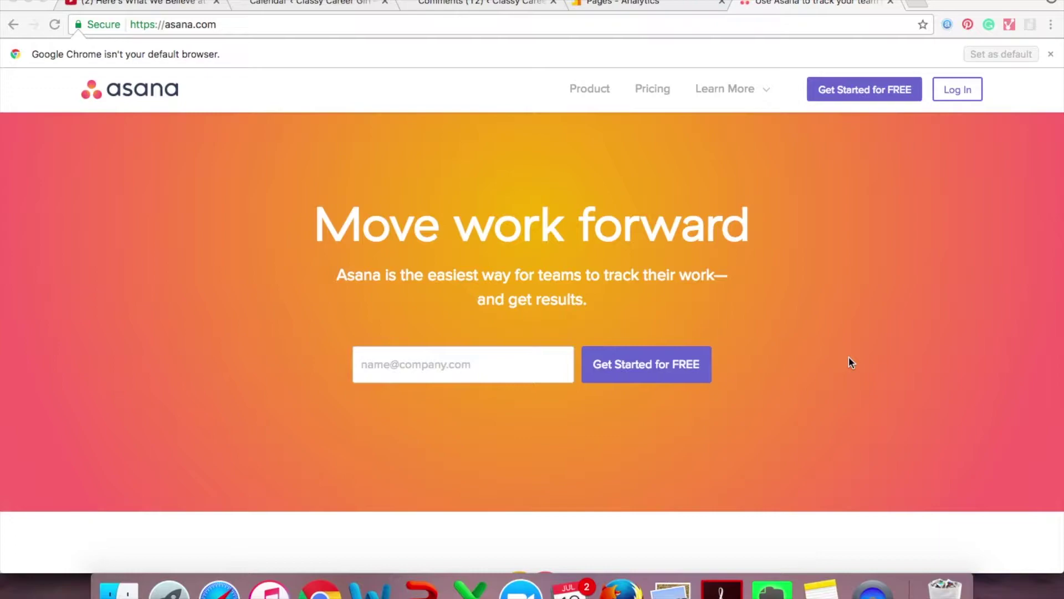
Sign up for Asana free with a personal Gmail address and continue with that email
click(845, 93)
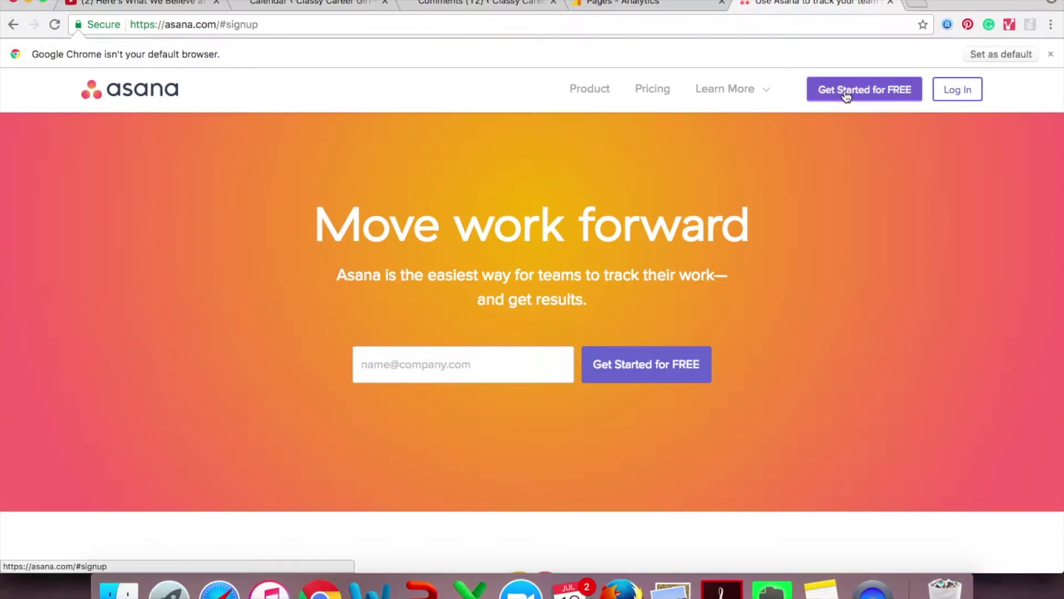
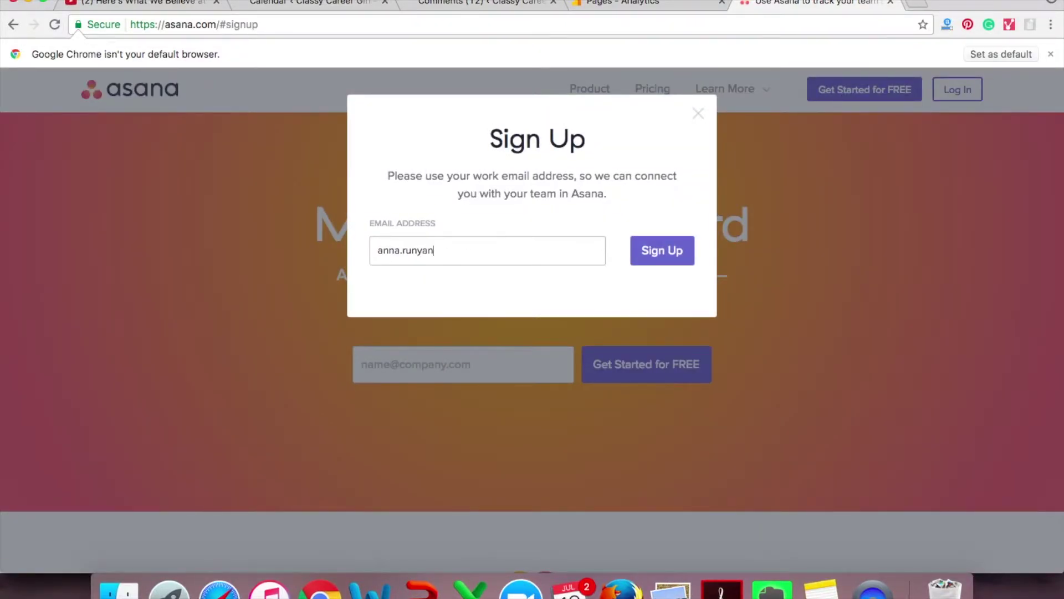
click(652, 261)
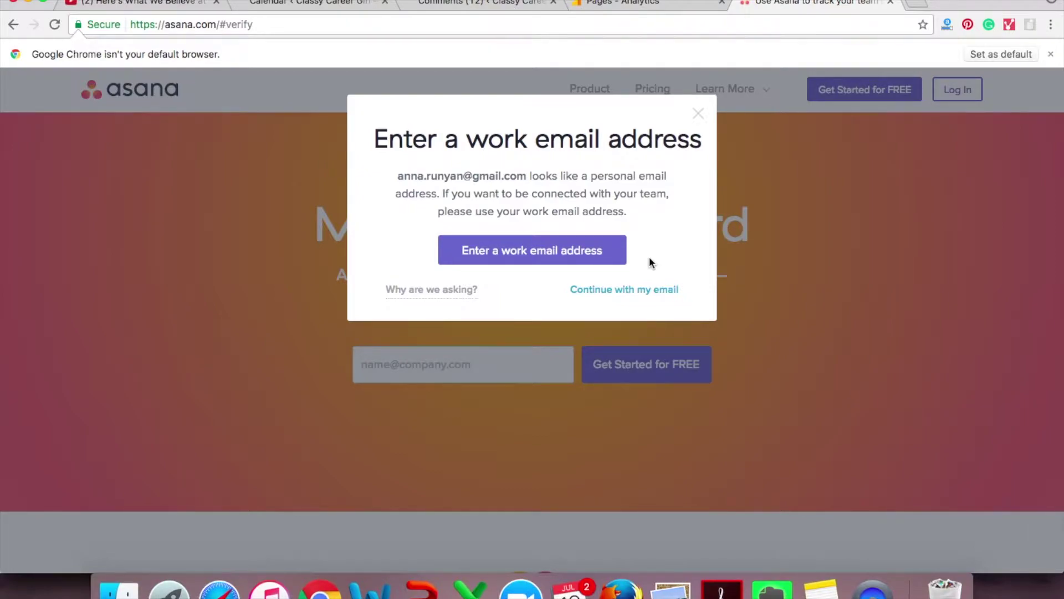
click(627, 290)
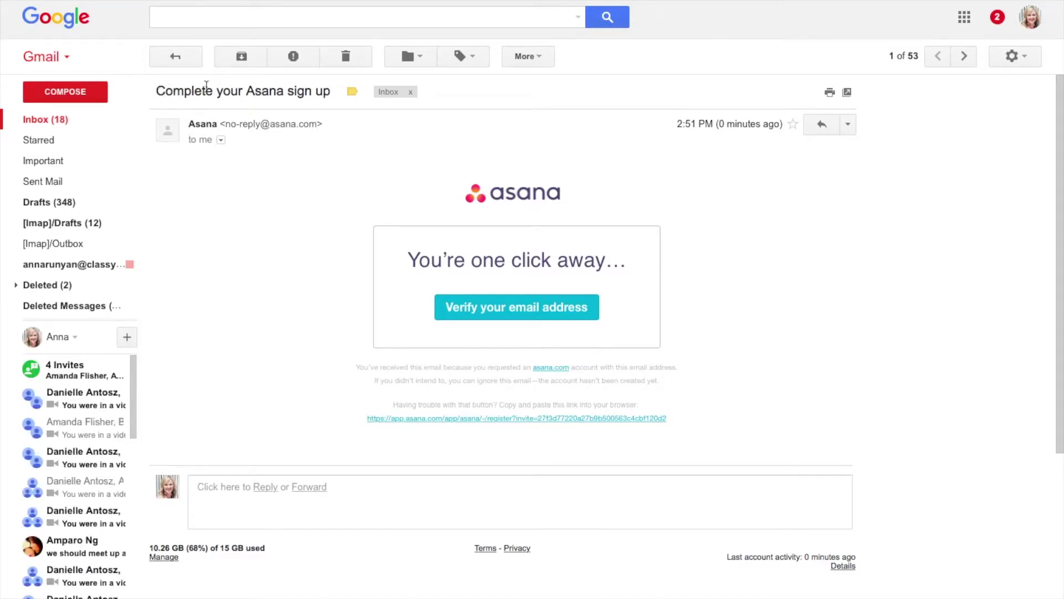
Verify the email address from the 'Complete your Asana sign up' message
click(524, 310)
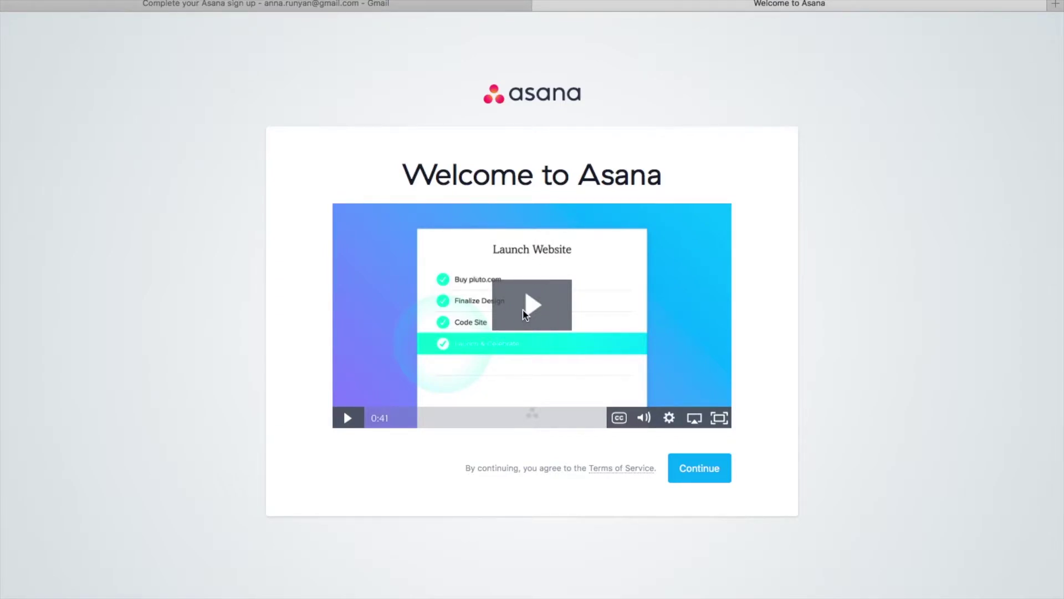
Get past the welcome screens and fill in the full name and account password
click(699, 478)
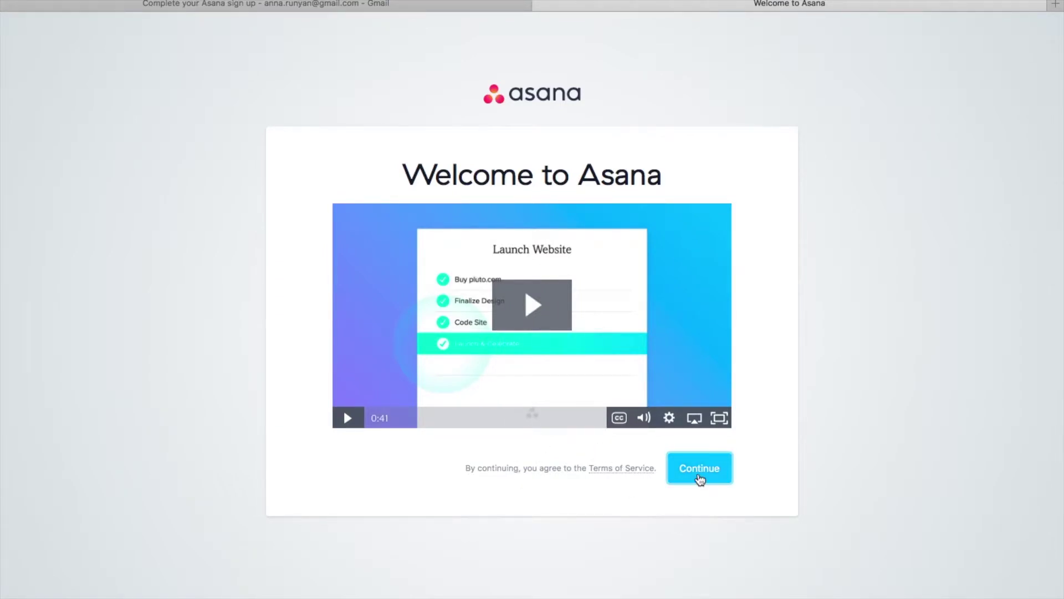
click(700, 478)
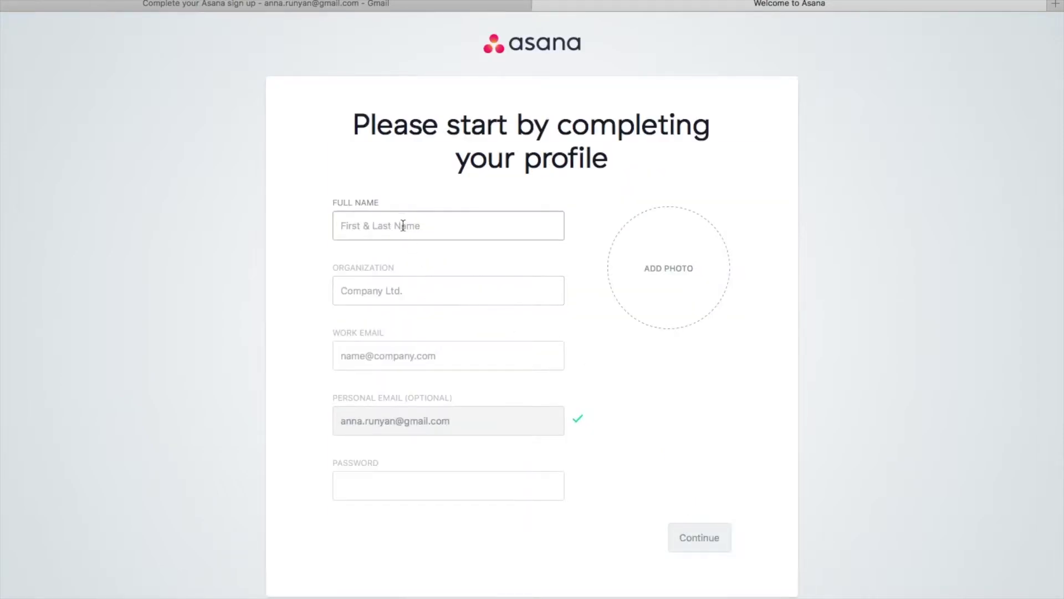
text(Anna)
click(701, 545)
click(420, 493)
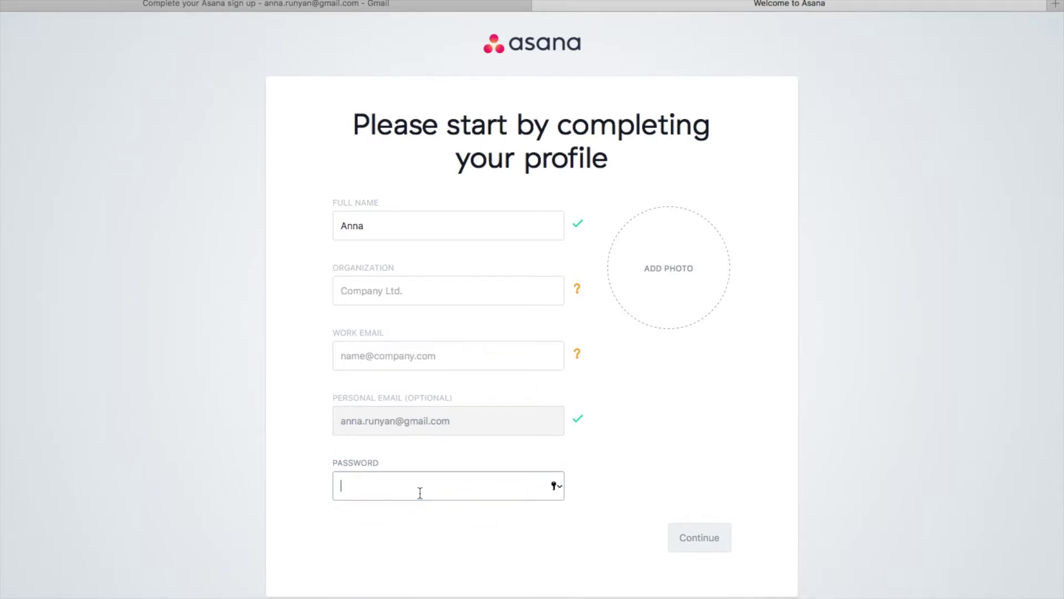
click(712, 542)
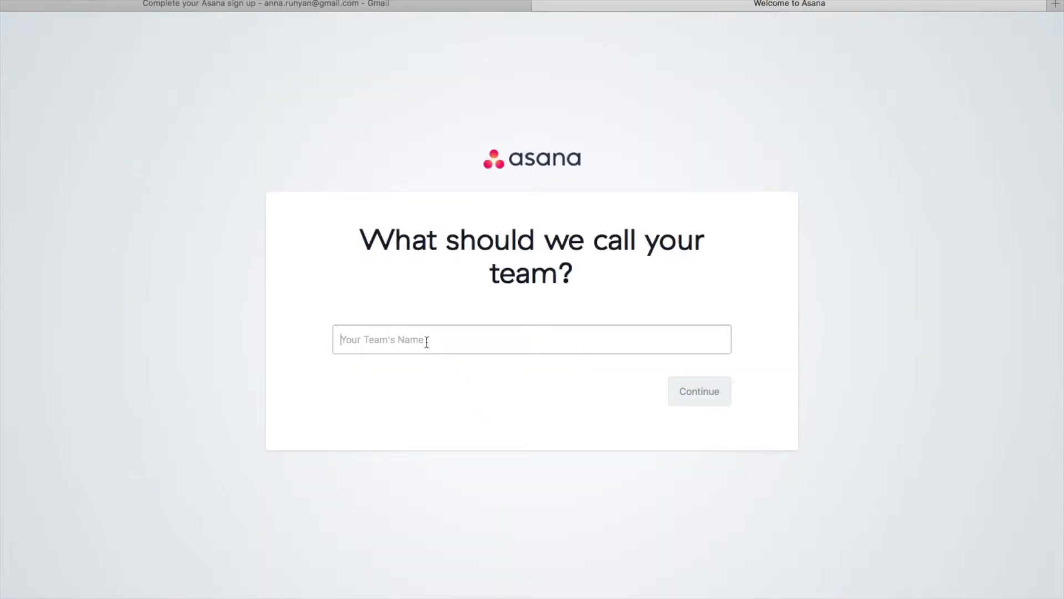
Name the team 'Team CCG Test' and skip inviting teammates
text(Team Te)
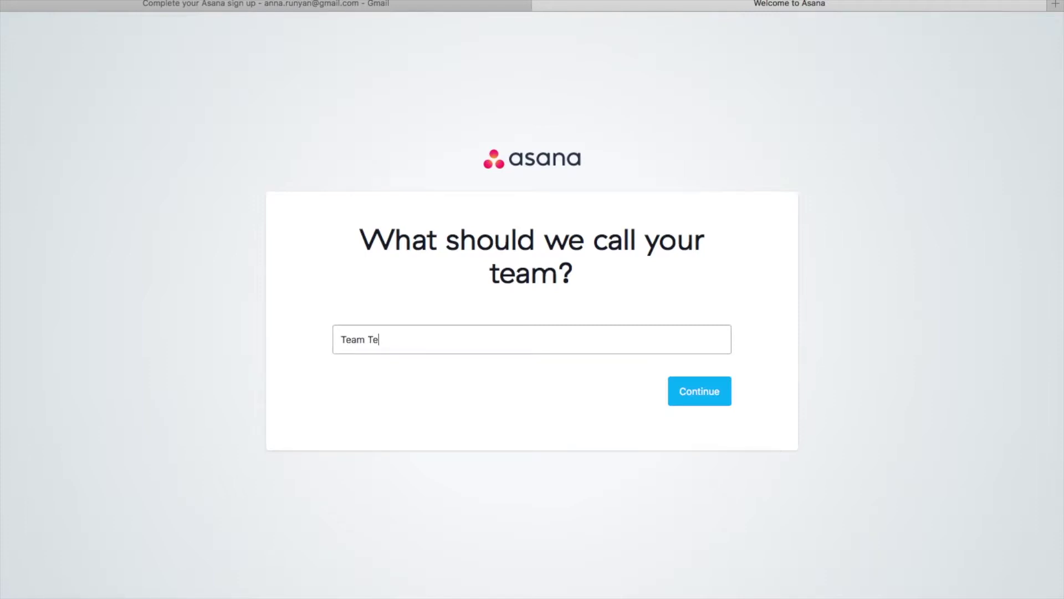
text(CCG Test)
click(708, 397)
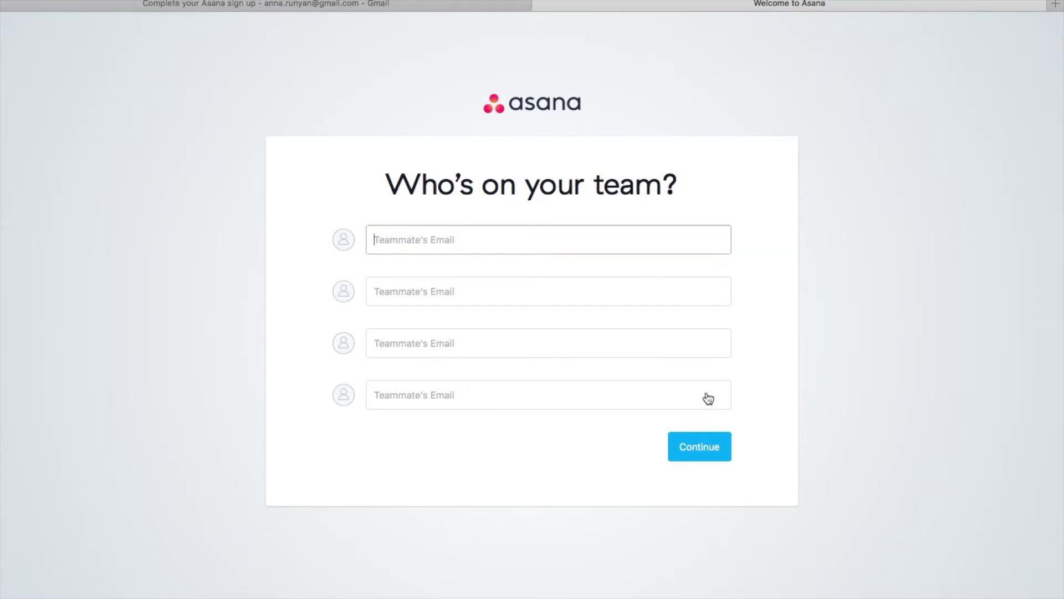
click(702, 446)
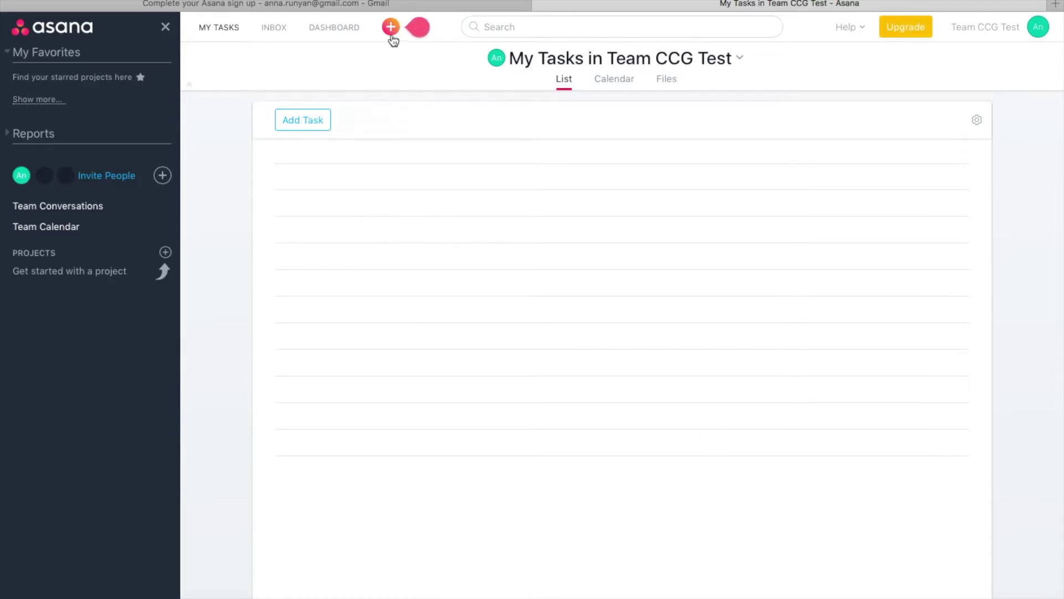
Create the task 'Record tech companion videos' in My Tasks
mouse_move(391, 31)
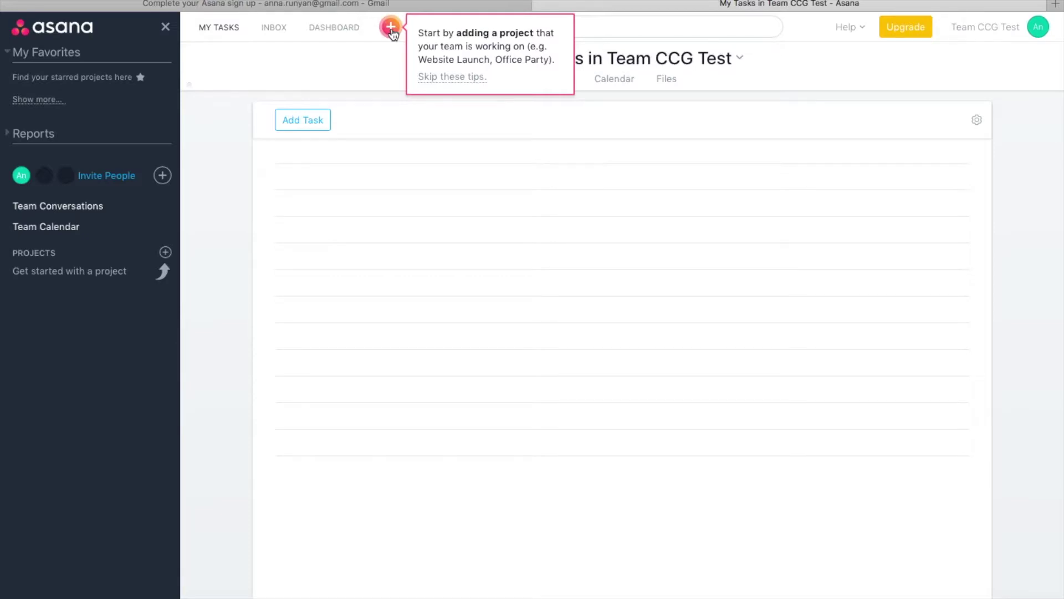
click(392, 31)
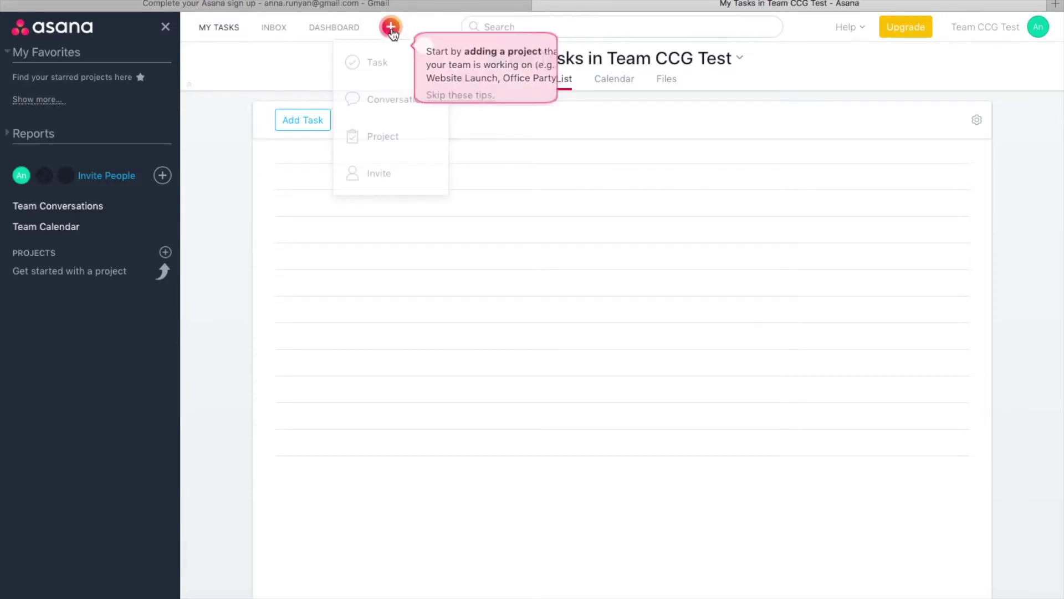
click(387, 73)
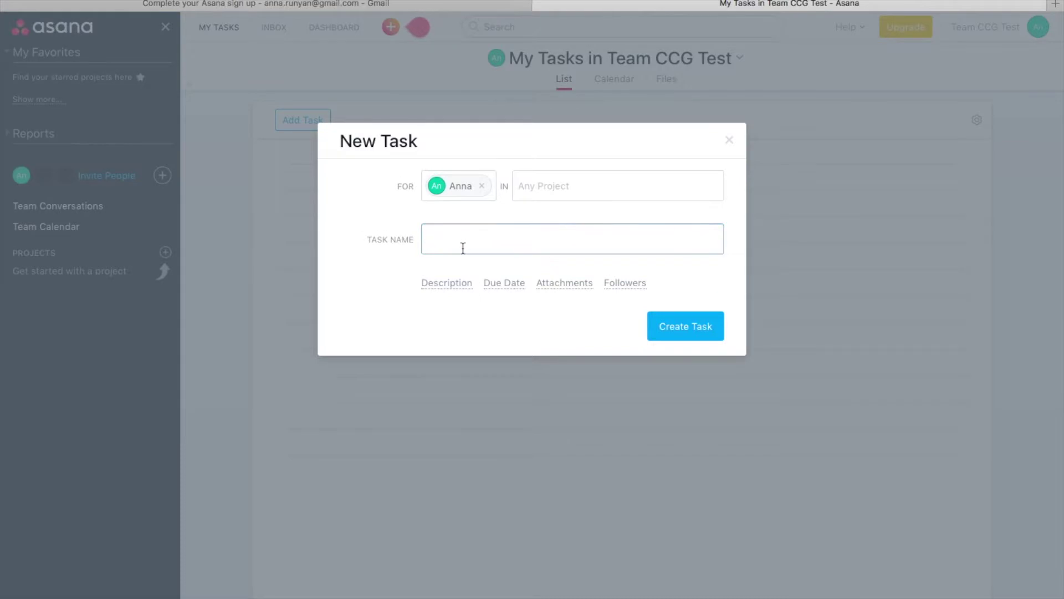
text(Record tech companion videos)
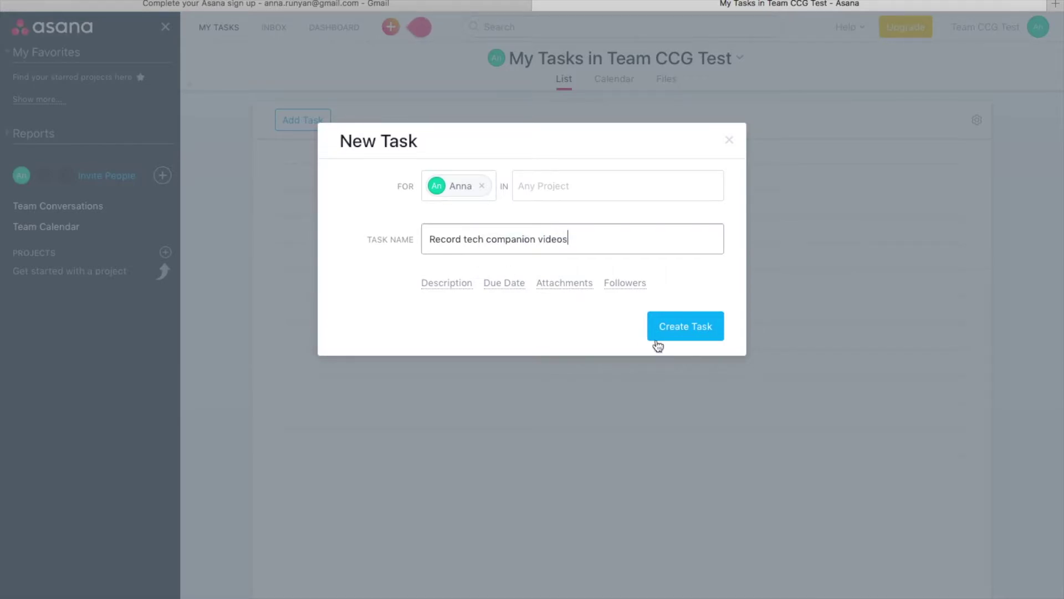
click(703, 334)
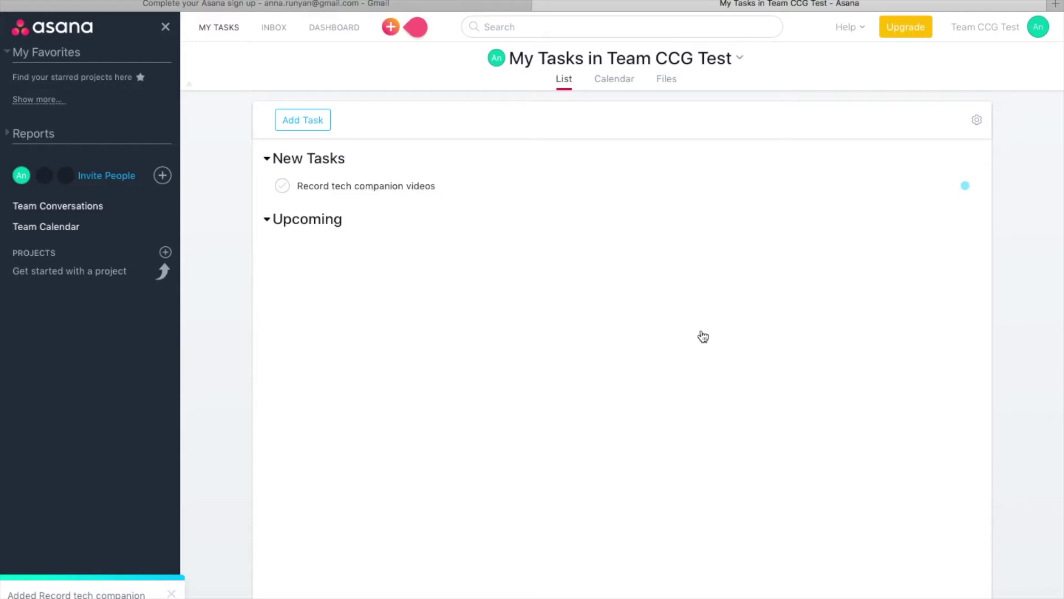
Give the task a description and set its due date to Friday the 21st
click(387, 188)
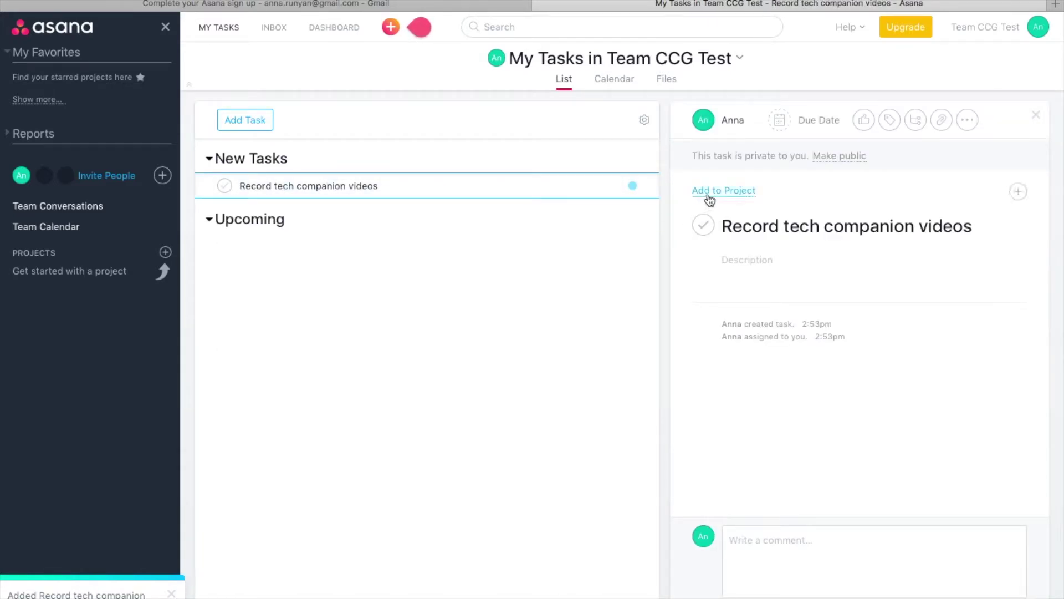
click(755, 267)
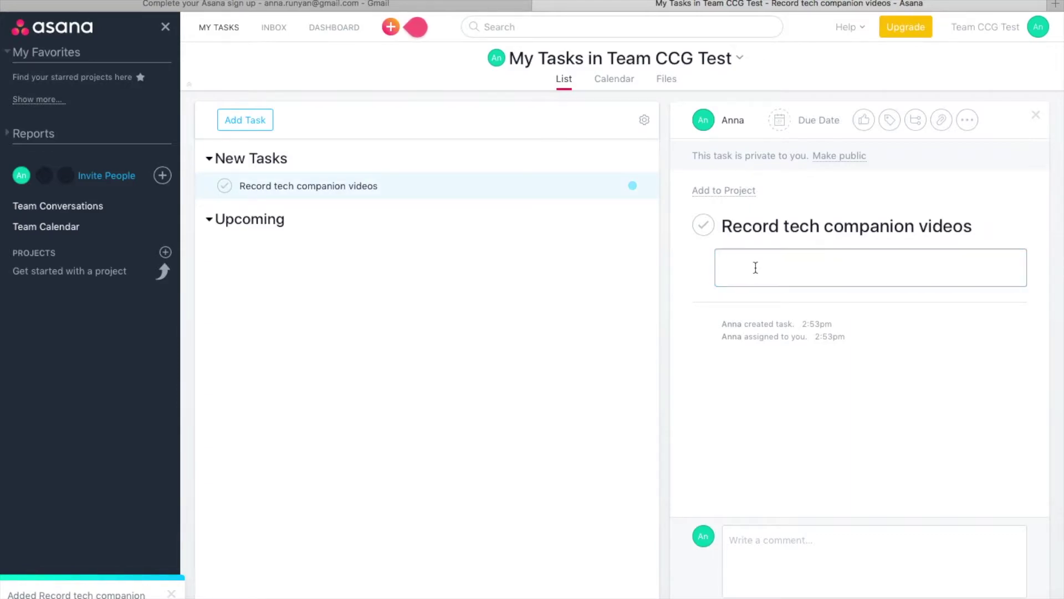
text(description)
click(802, 120)
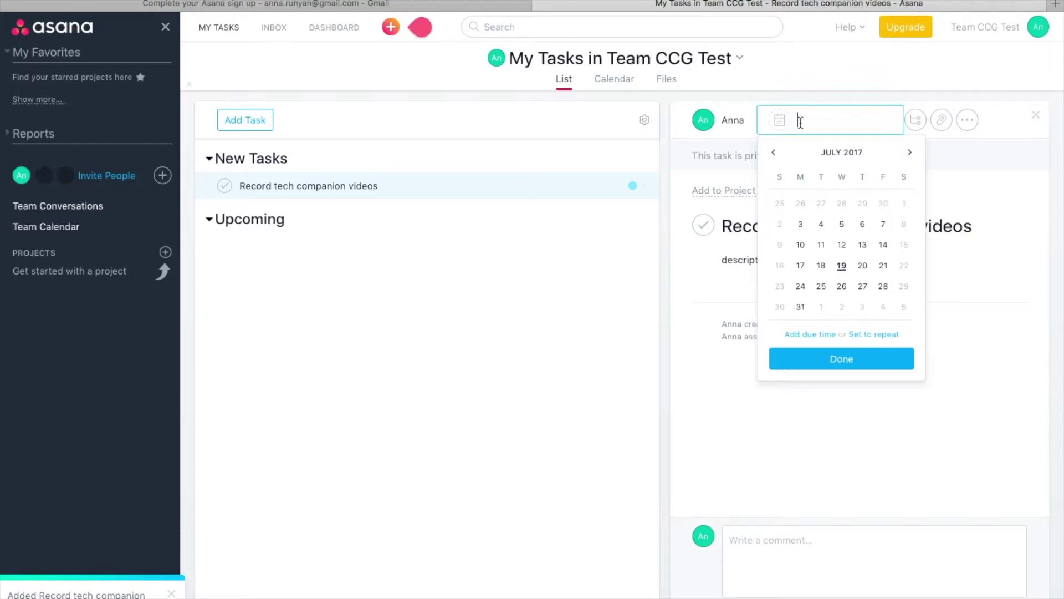
click(883, 265)
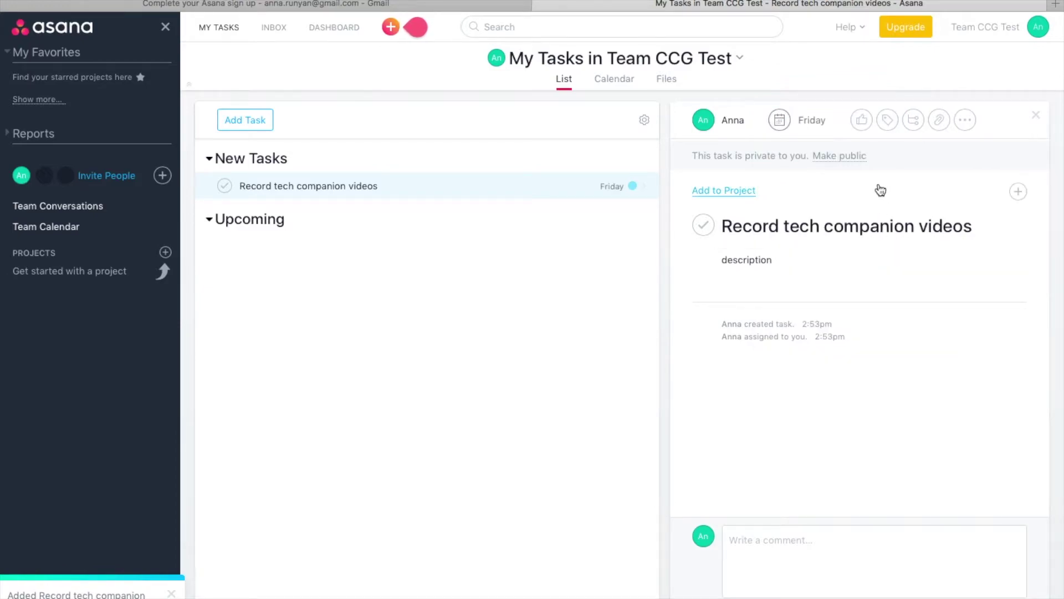
Cancel the file attachment and add a new section to the task list
click(939, 120)
click(923, 149)
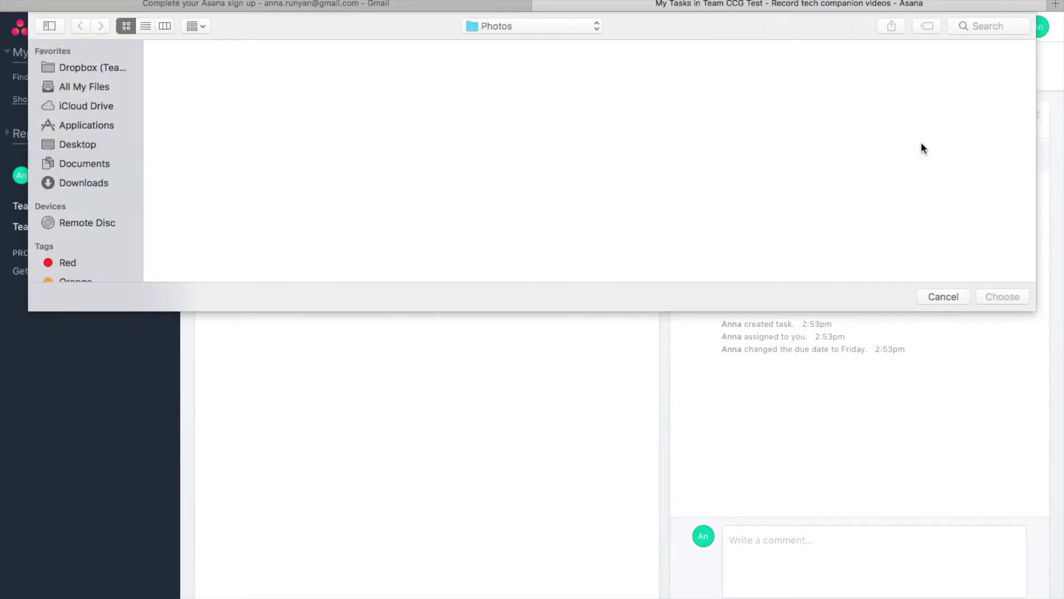
key(Escape)
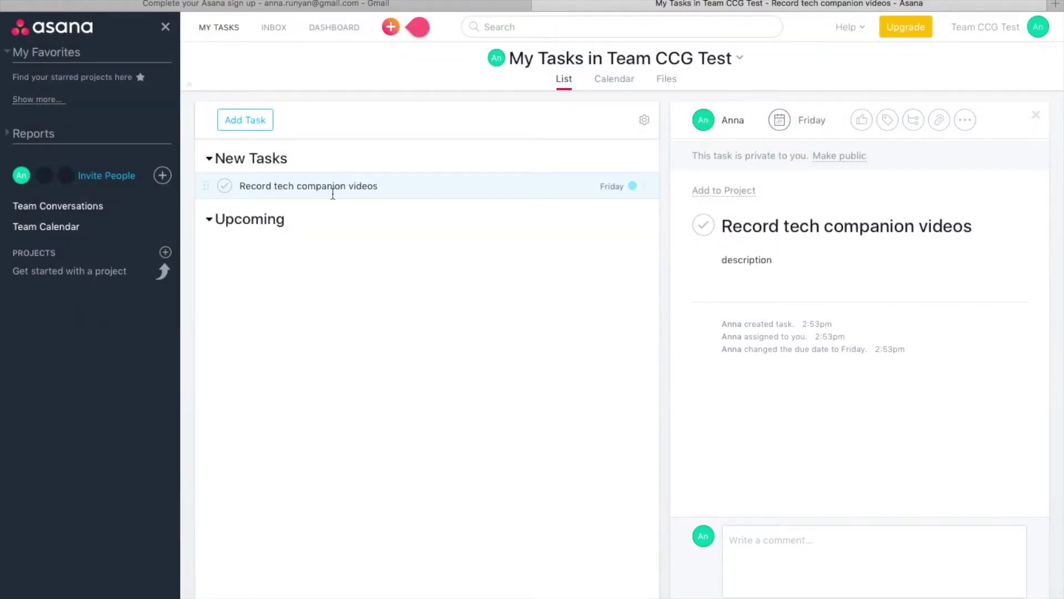
key(tab+n)
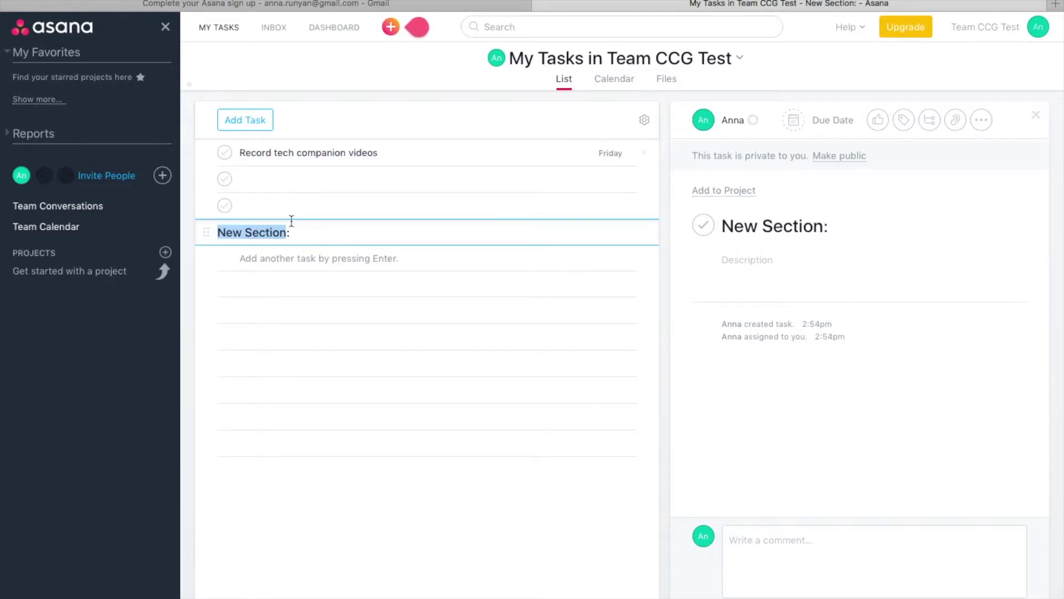
Name the section 'Upcoming' and add the task 'record phase 2 training' under it
text(Upcoming:)
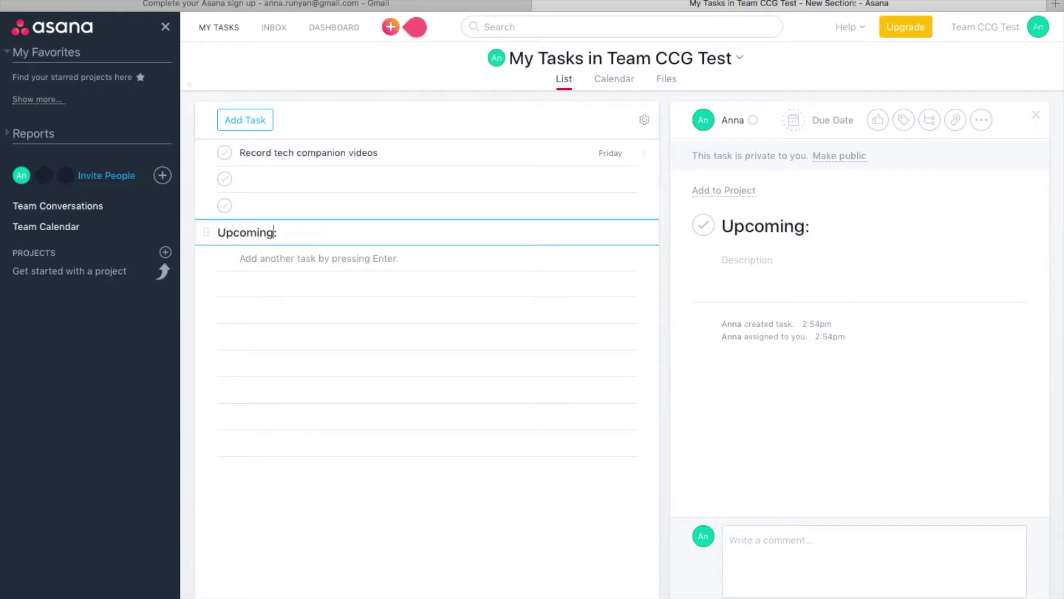
click(268, 257)
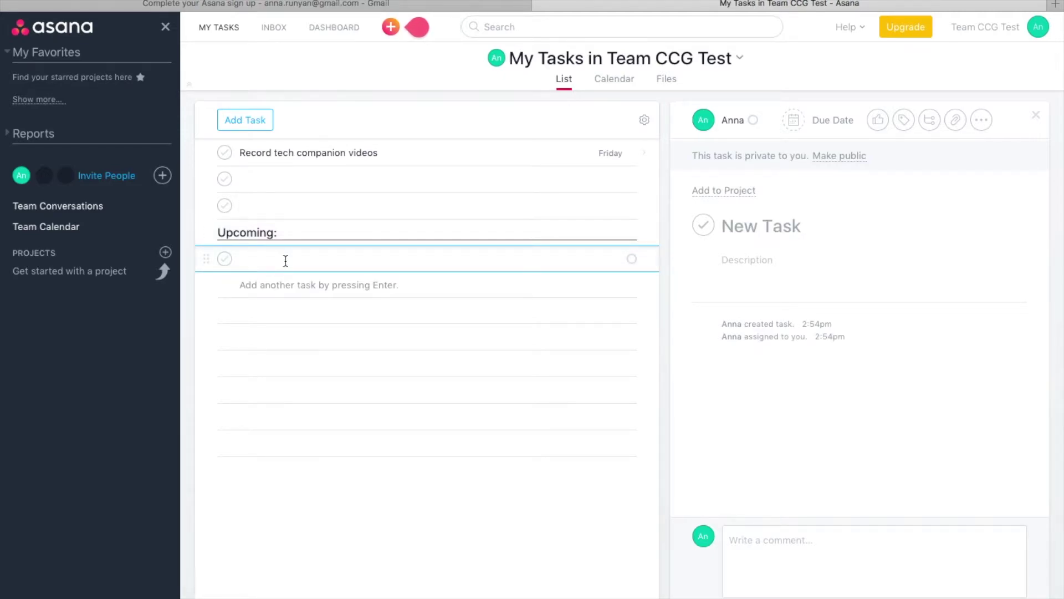
text(record phase 2 training)
click(760, 259)
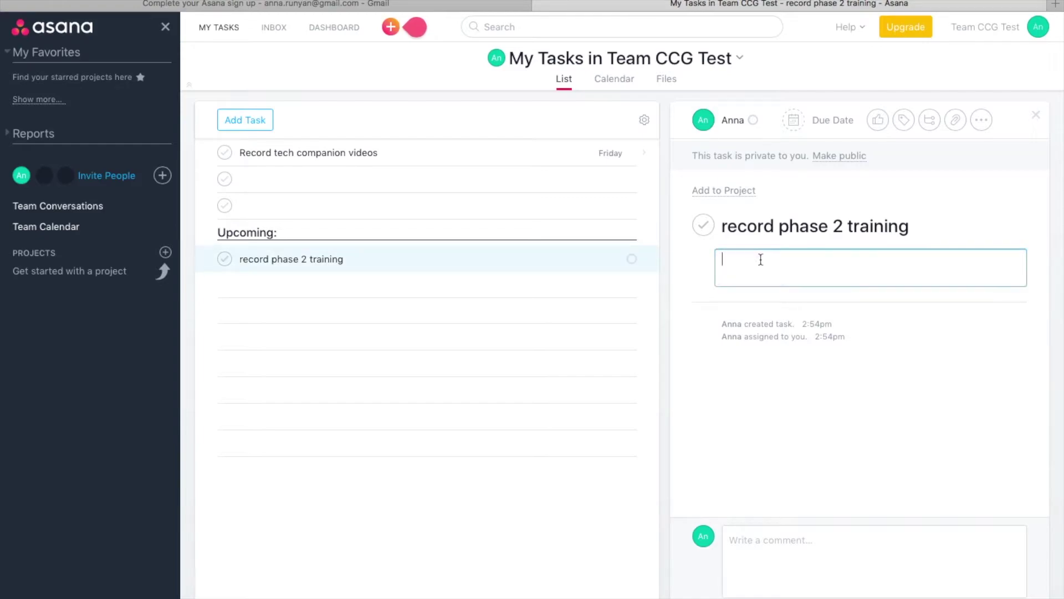
Set its due date to Friday 21 July and view My Tasks as a calendar
click(810, 121)
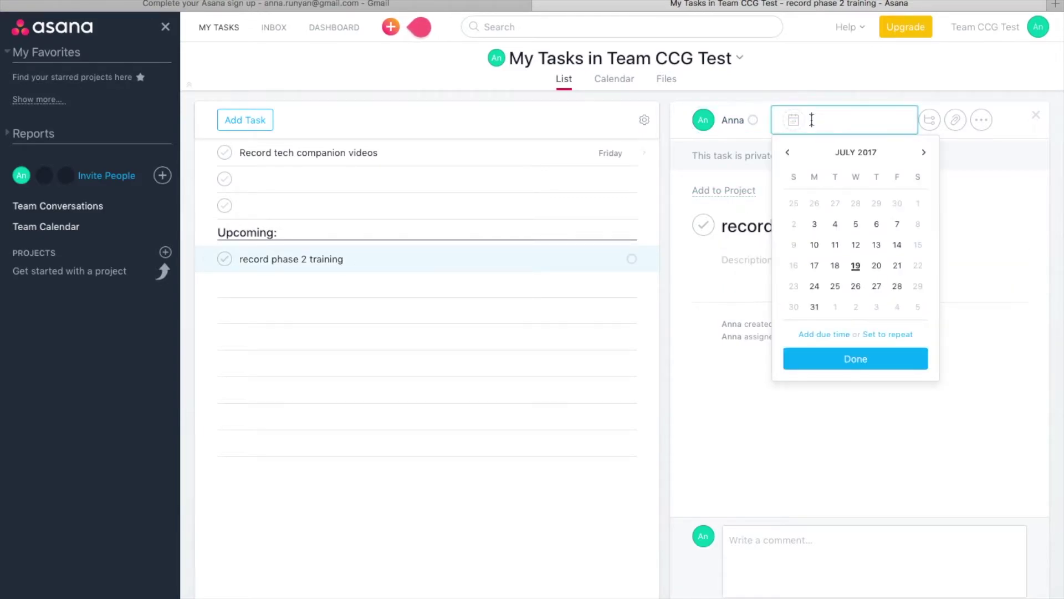
click(897, 266)
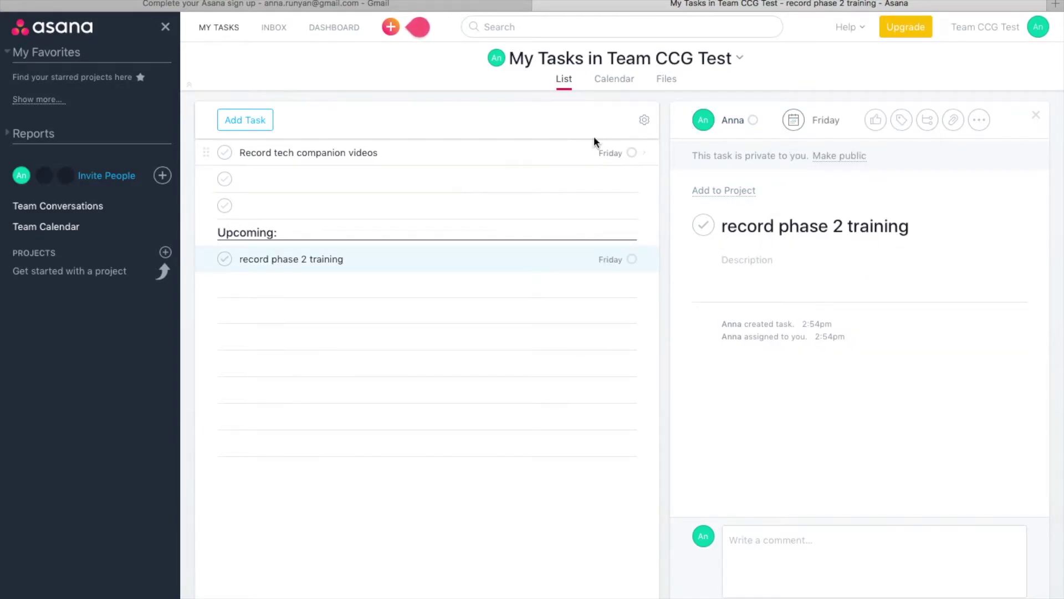
click(620, 80)
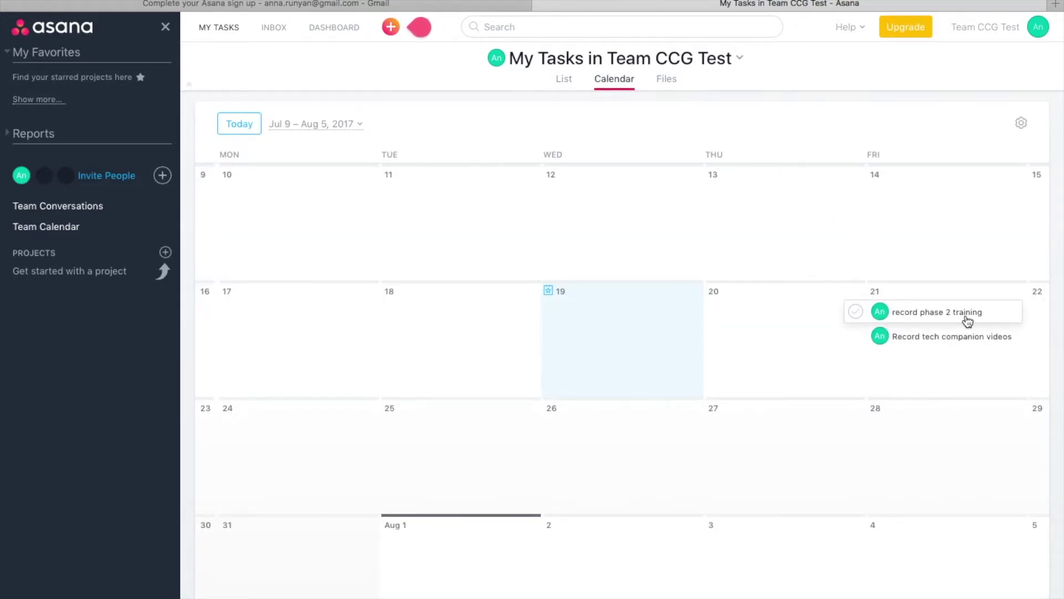
Reschedule 'Record tech companion videos' to Tuesday 25 and switch back to the list view
drag(938, 342, 414, 436)
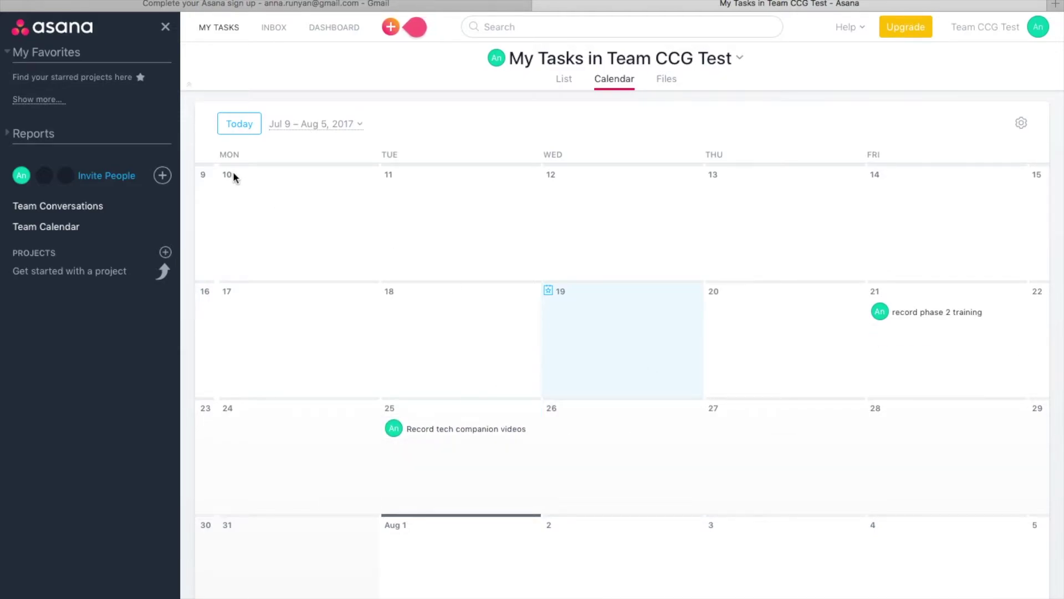
click(225, 33)
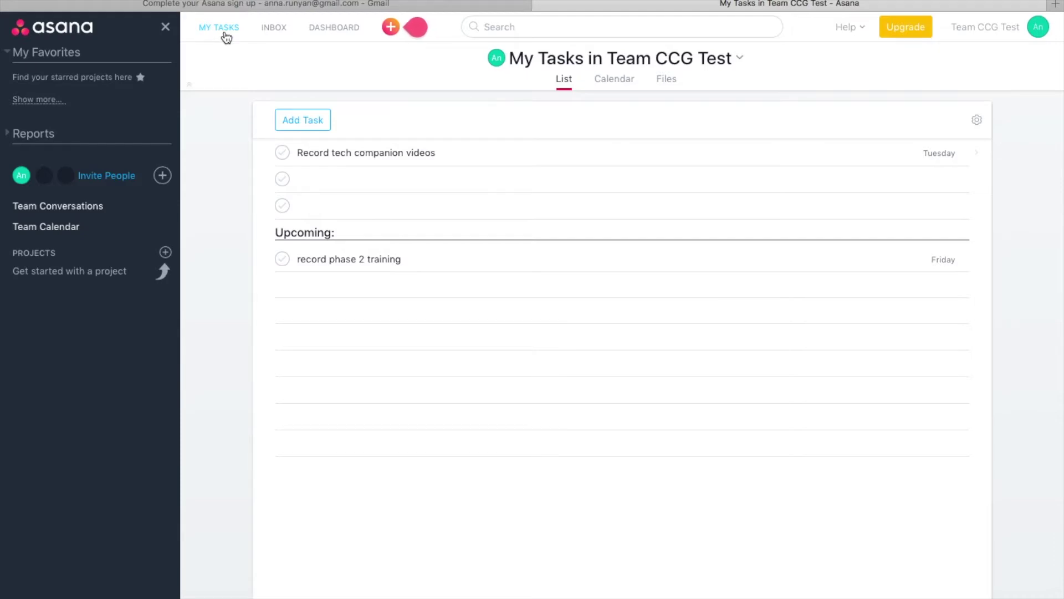
Add a 'Today' section at the top containing task 1, task 2 and task 3
click(298, 152)
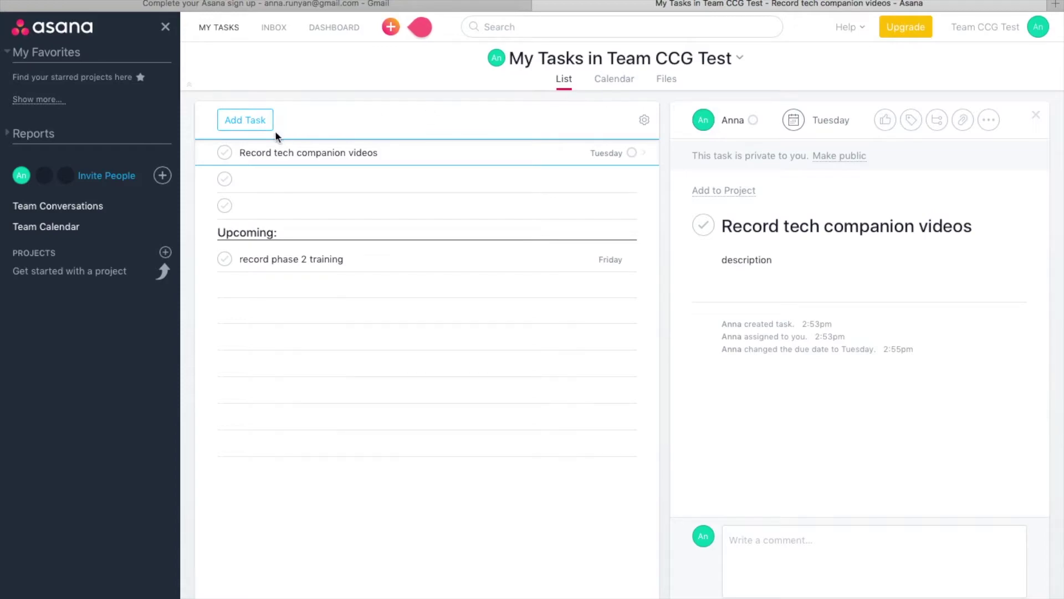
click(305, 121)
text(T)
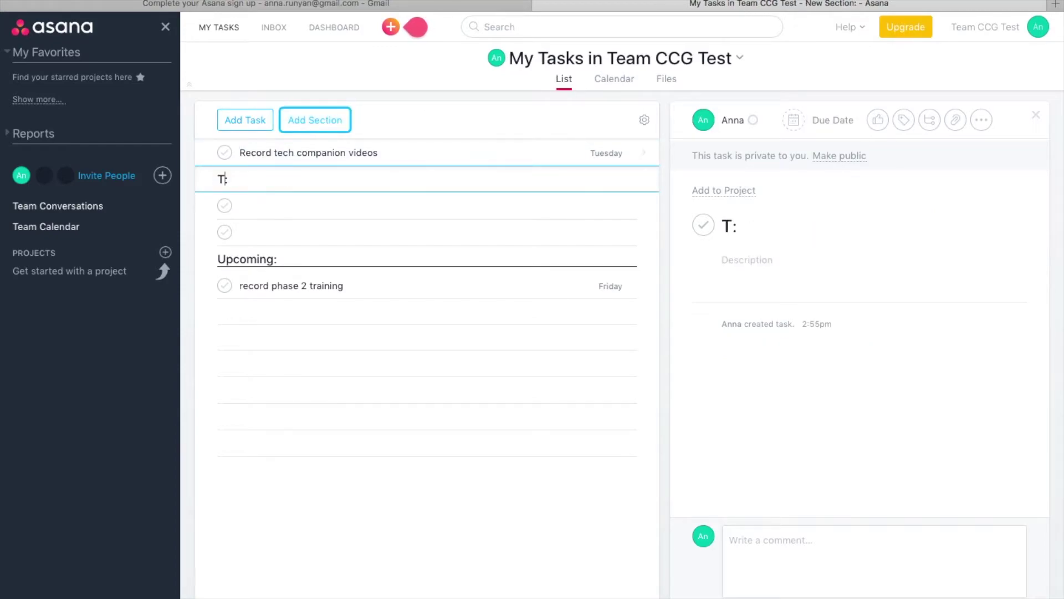
text(oday)
key(Return)
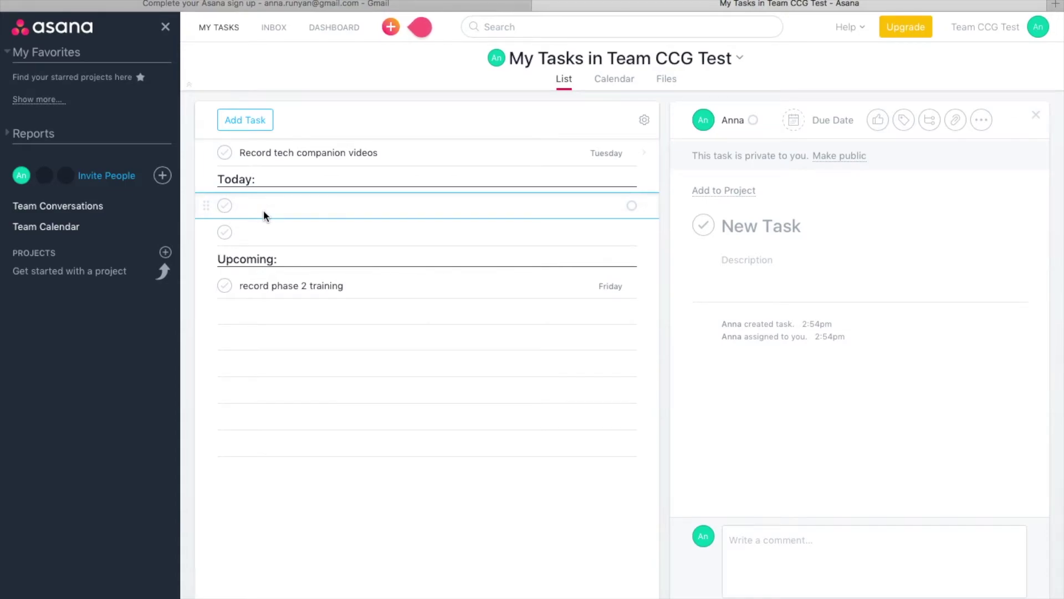
text(task 1)
key(Return)
text(task 2)
key(Return)
text(task 3)
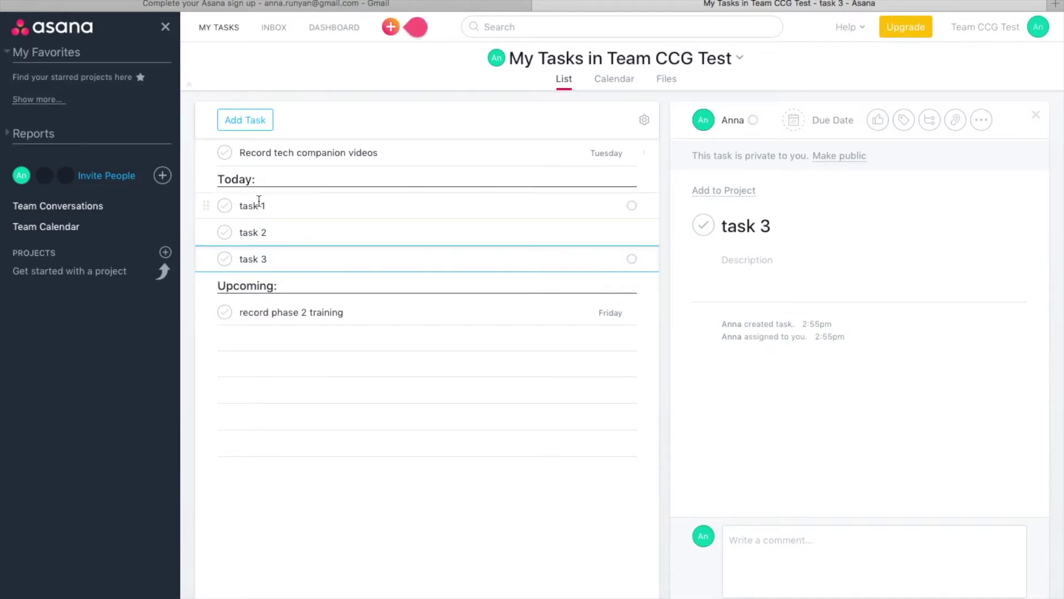
Move 'Record tech companion videos' under Upcoming and add a 'Later::' section at the bottom
drag(206, 152, 259, 320)
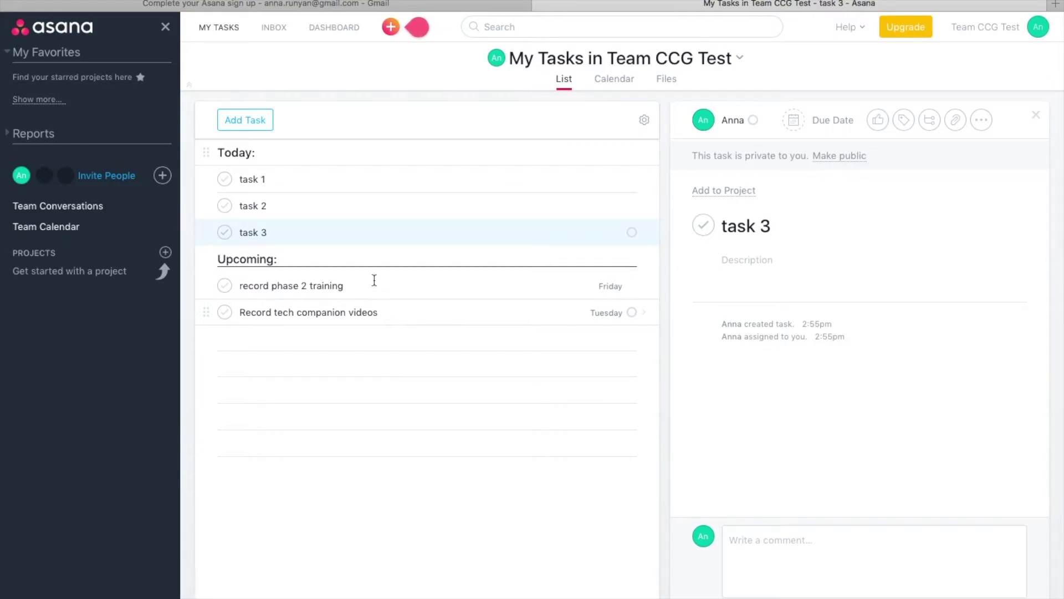
mouse_move(261, 118)
click(312, 127)
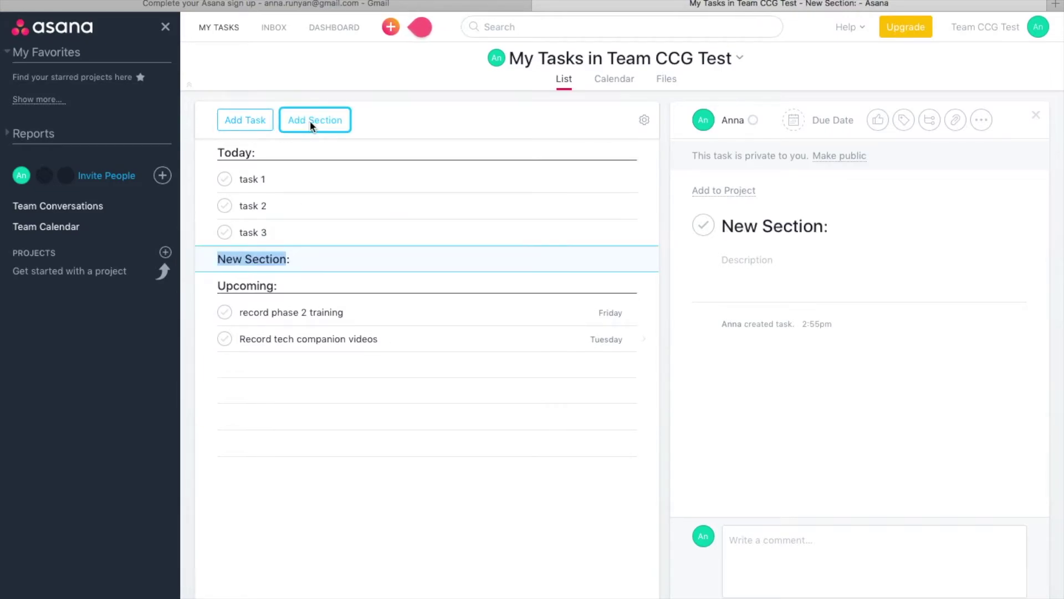
text(Later::)
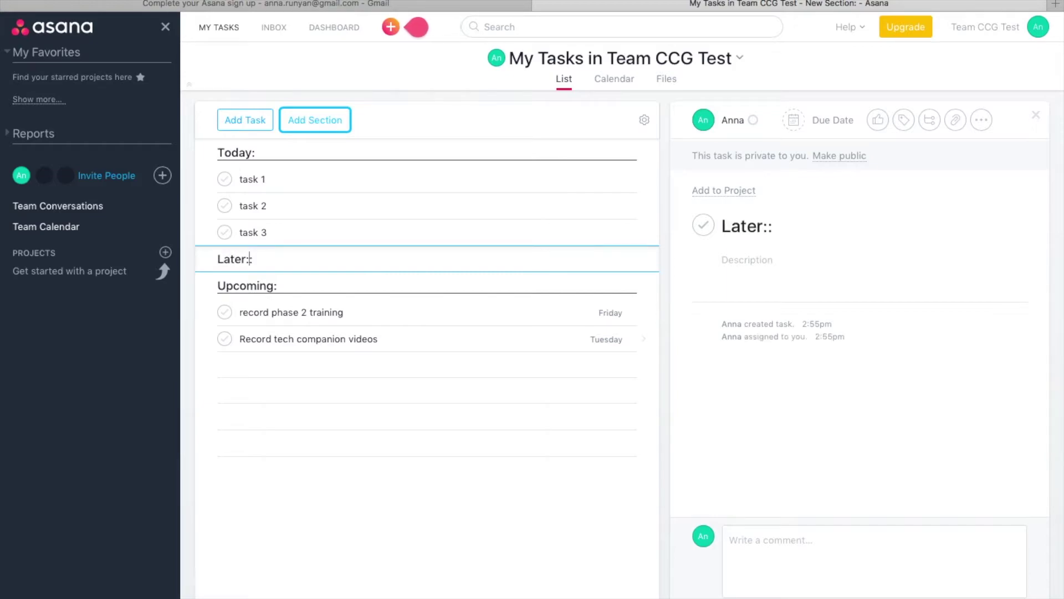
drag(205, 259, 222, 356)
drag(212, 269, 237, 350)
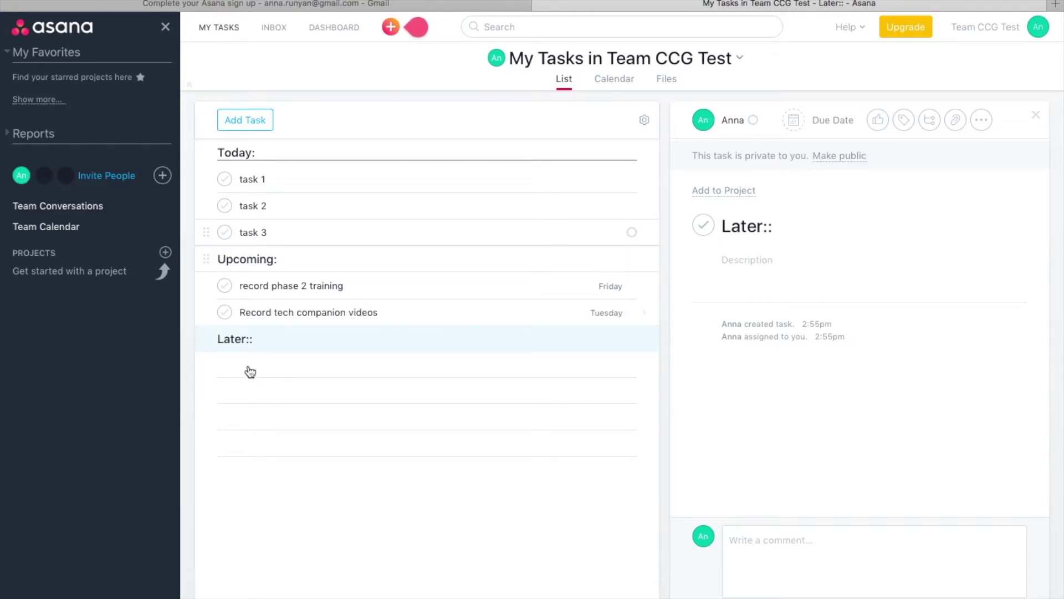
Add the tasks 'Later tasks' and 'LAter' under the Later:: section
click(248, 366)
text(Later tasks)
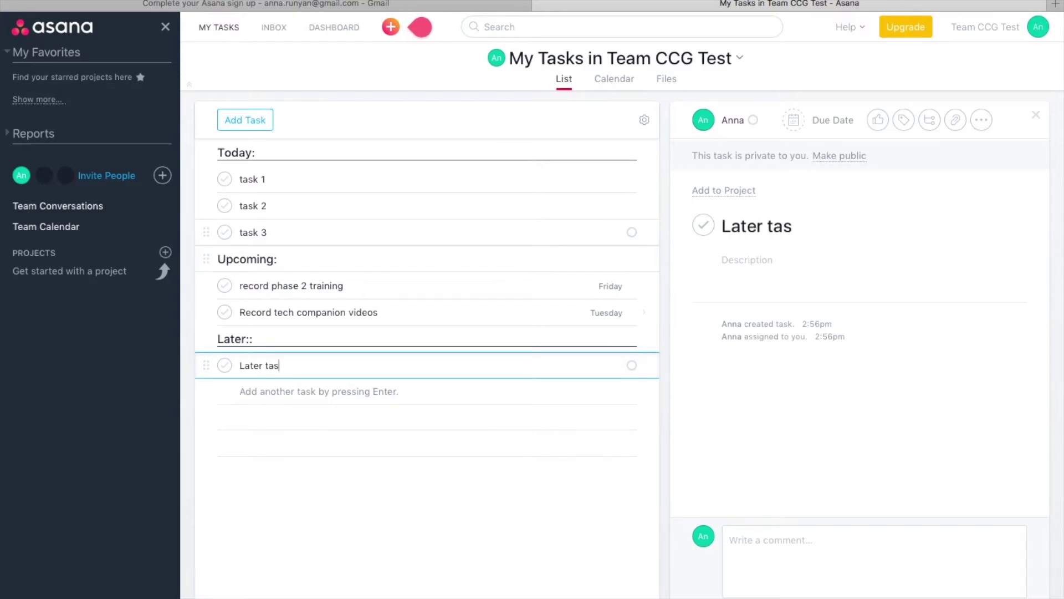
click(282, 396)
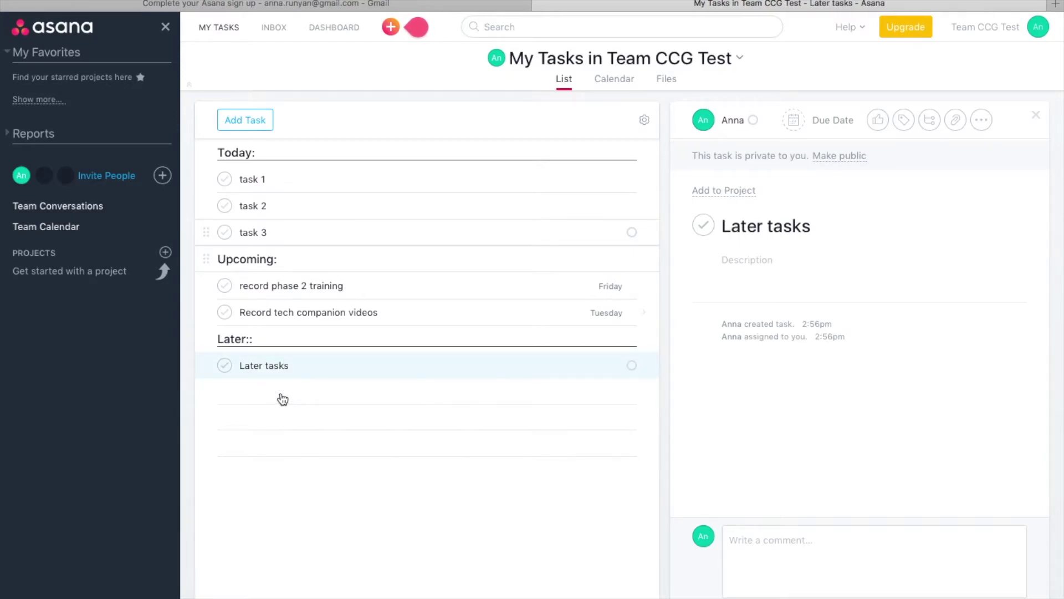
click(298, 403)
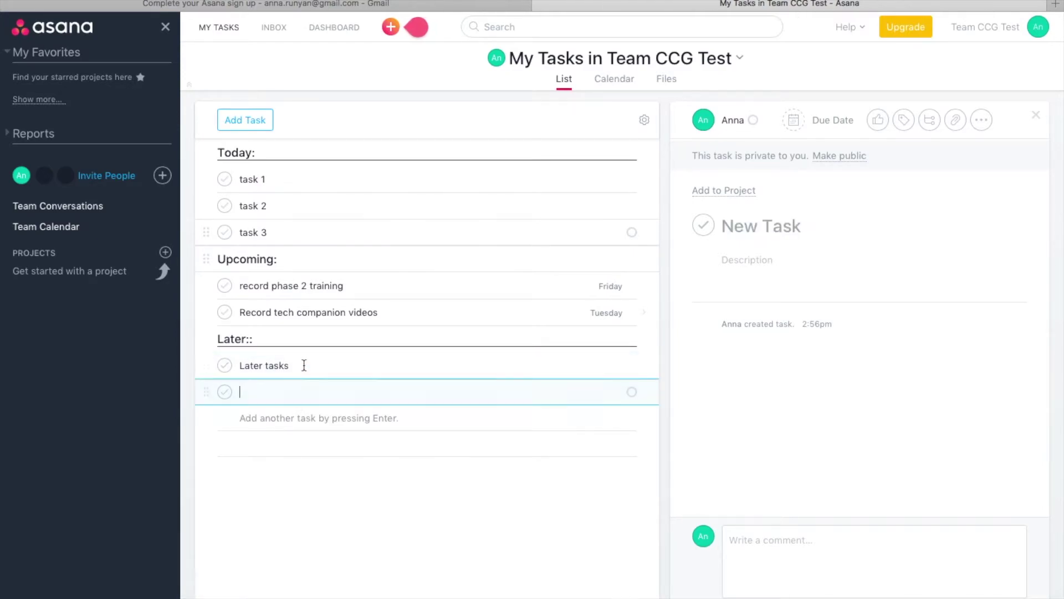
text(LAter)
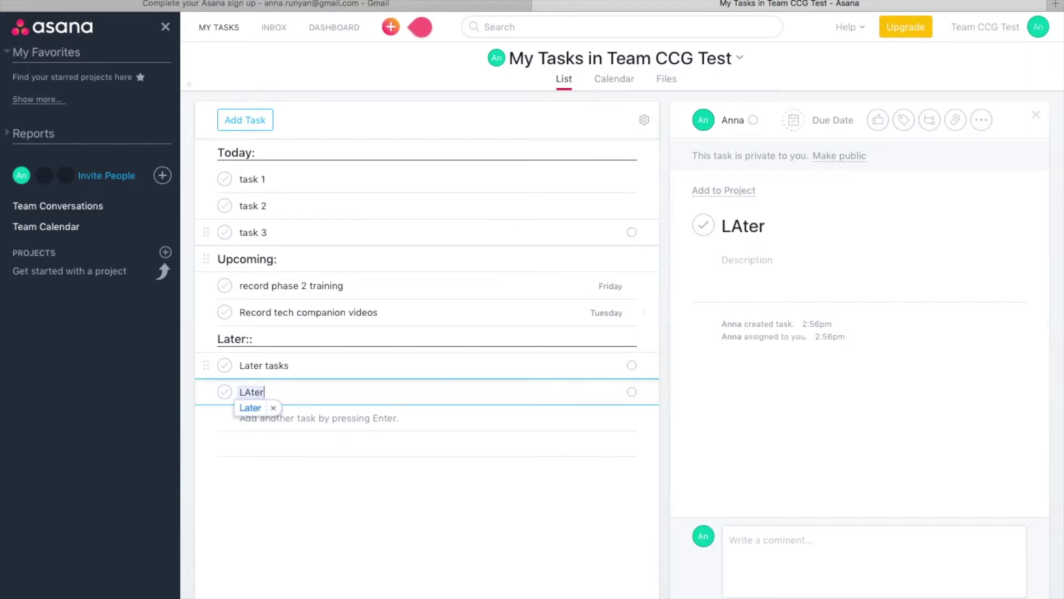
click(323, 201)
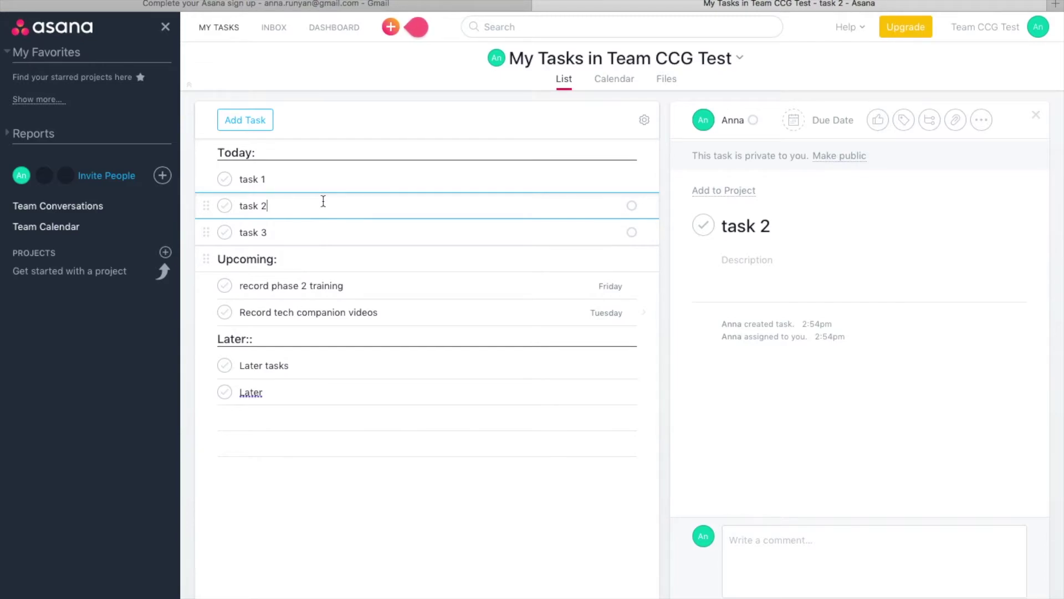
Complete task 1, task 2 and task 3, and move 'record phase 2 training' into Today
click(302, 285)
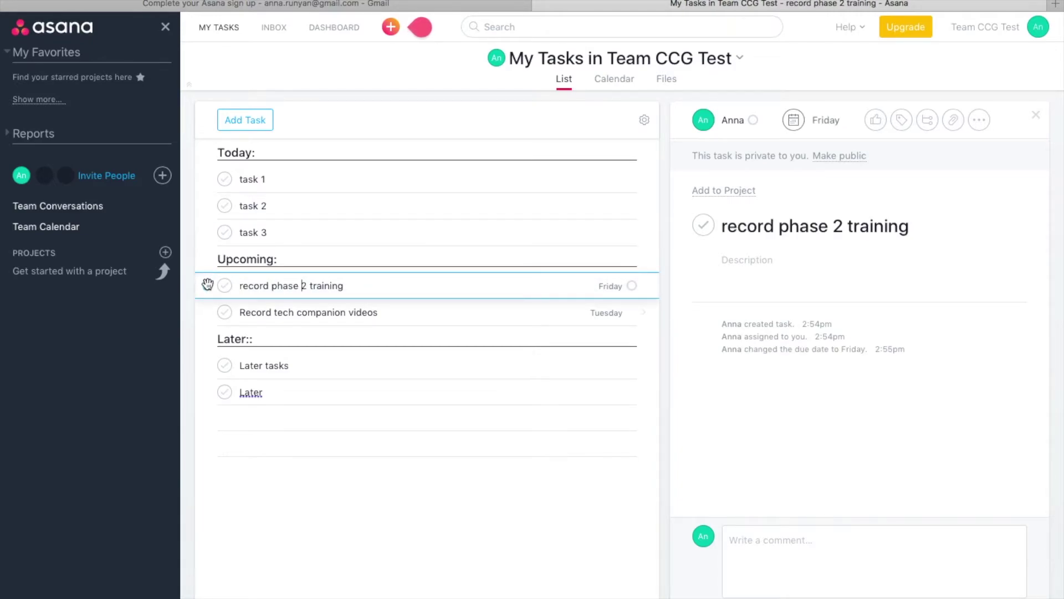
click(224, 233)
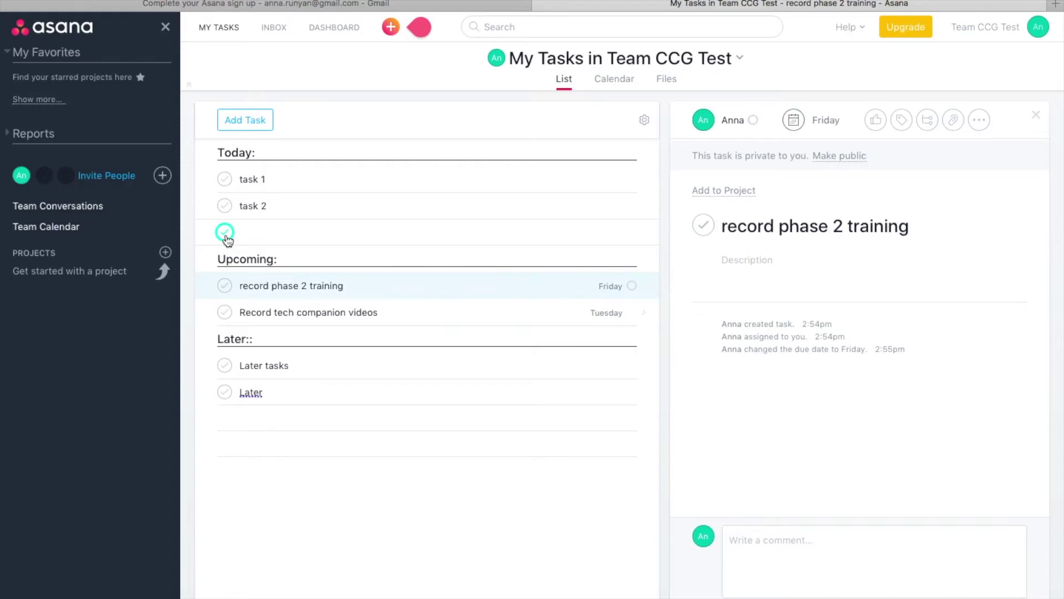
click(225, 207)
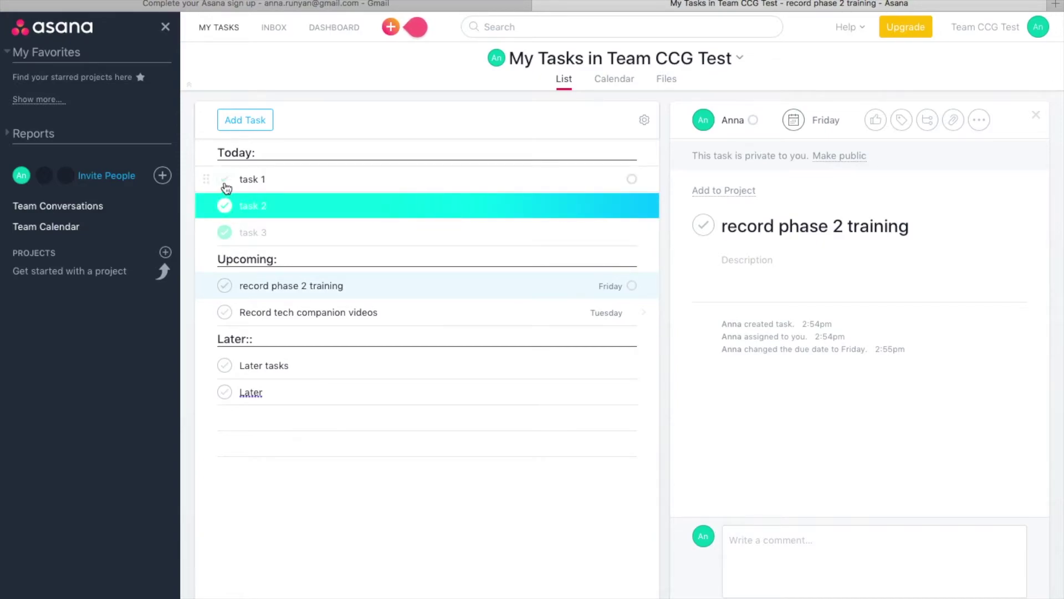
click(225, 179)
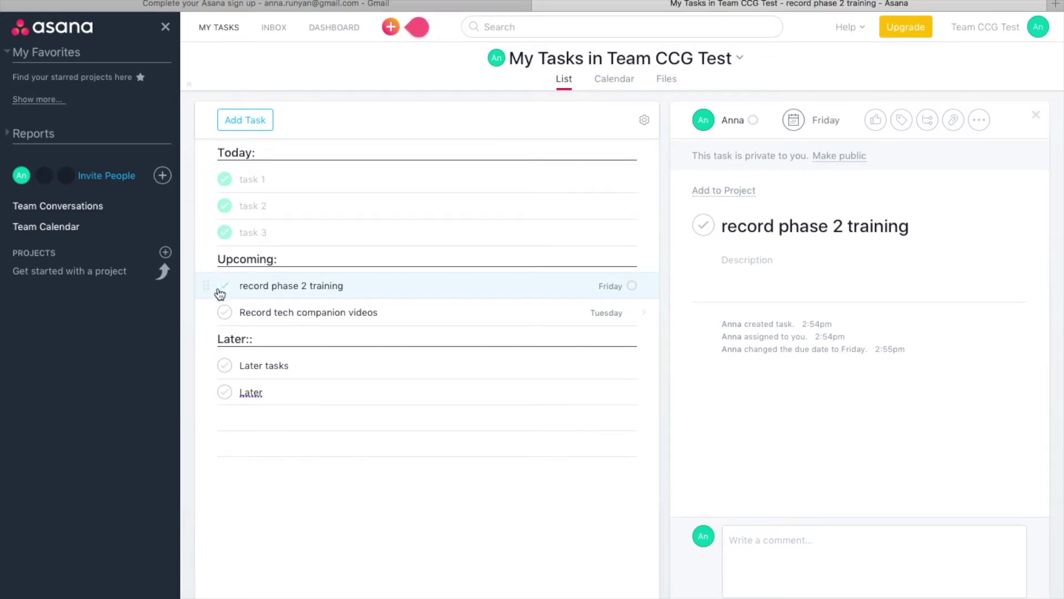
drag(206, 285, 233, 189)
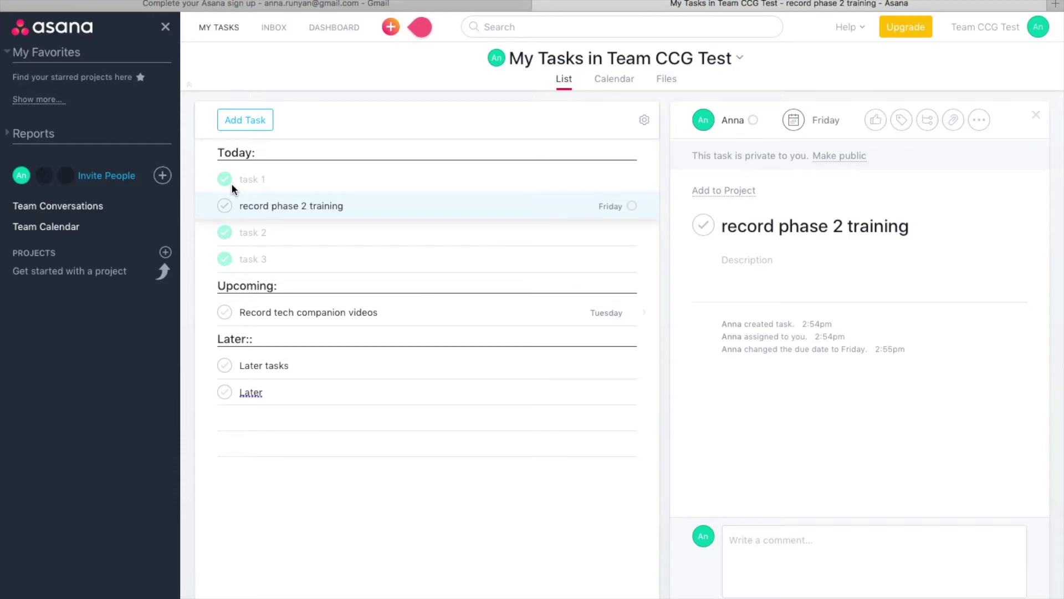
click(302, 206)
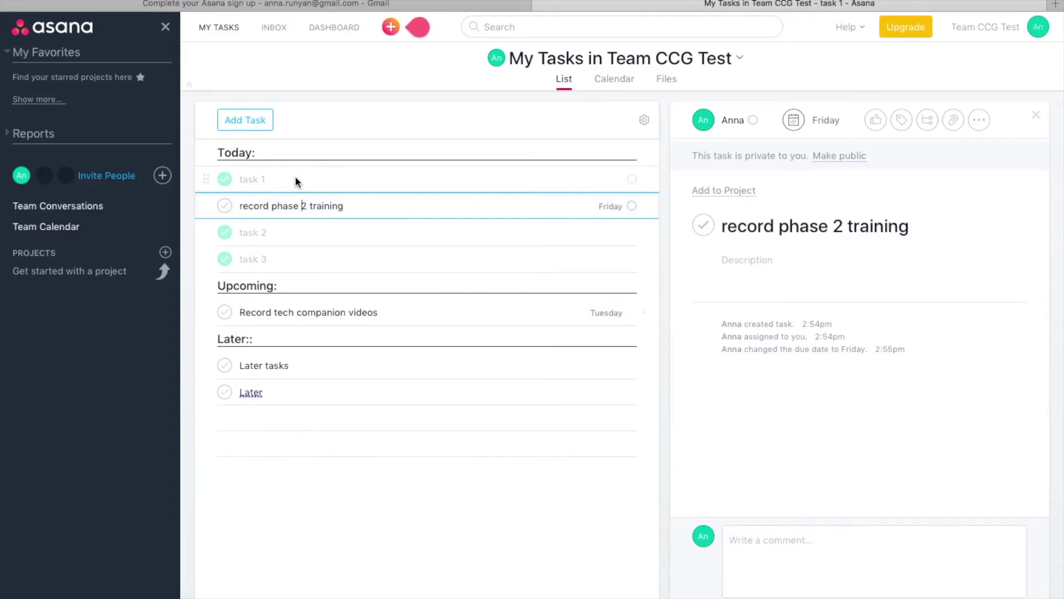
Hide completed tasks from the My Tasks list
click(296, 180)
click(645, 121)
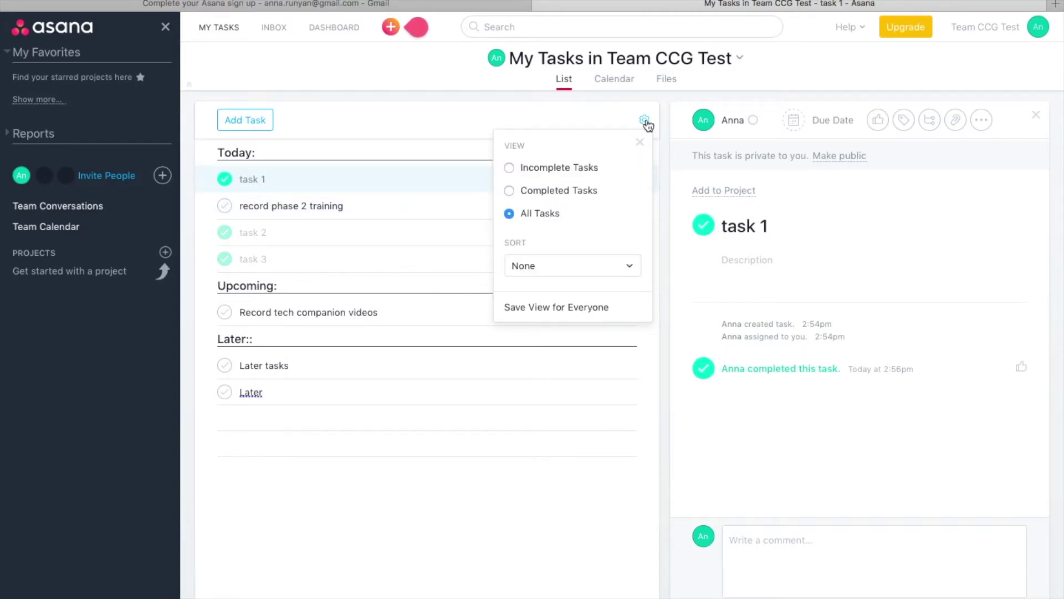
click(509, 168)
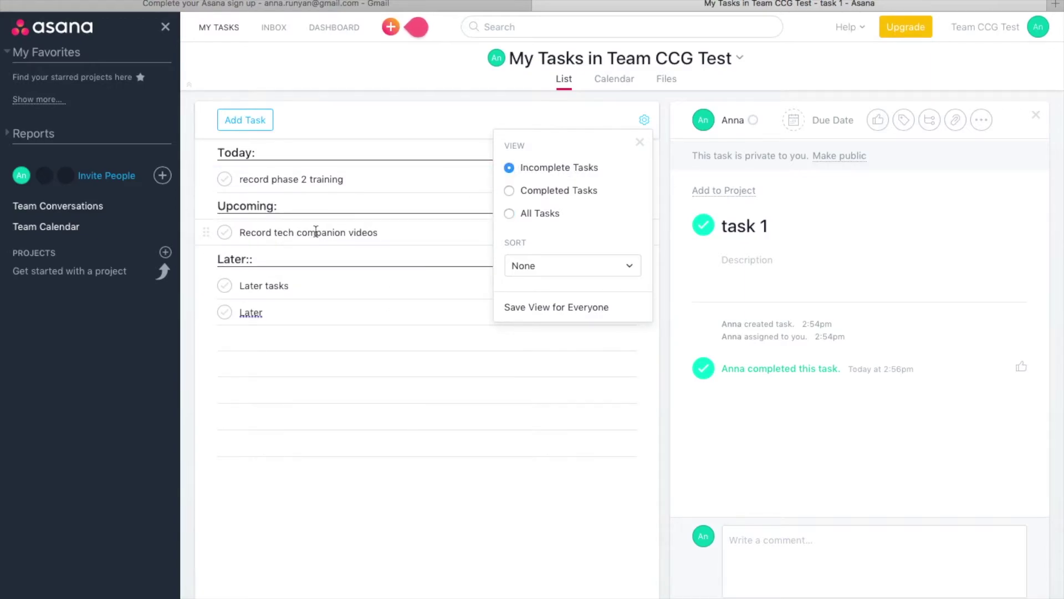
click(316, 232)
click(268, 312)
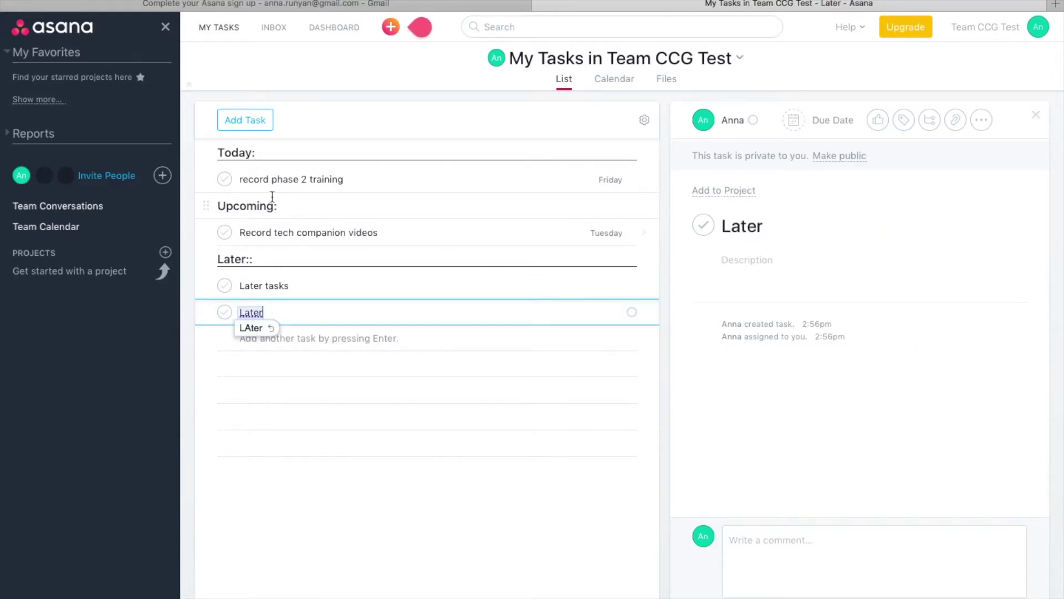
click(272, 185)
Create a new project named 'CRP 2.0 Videos' with the Board layout
mouse_move(393, 31)
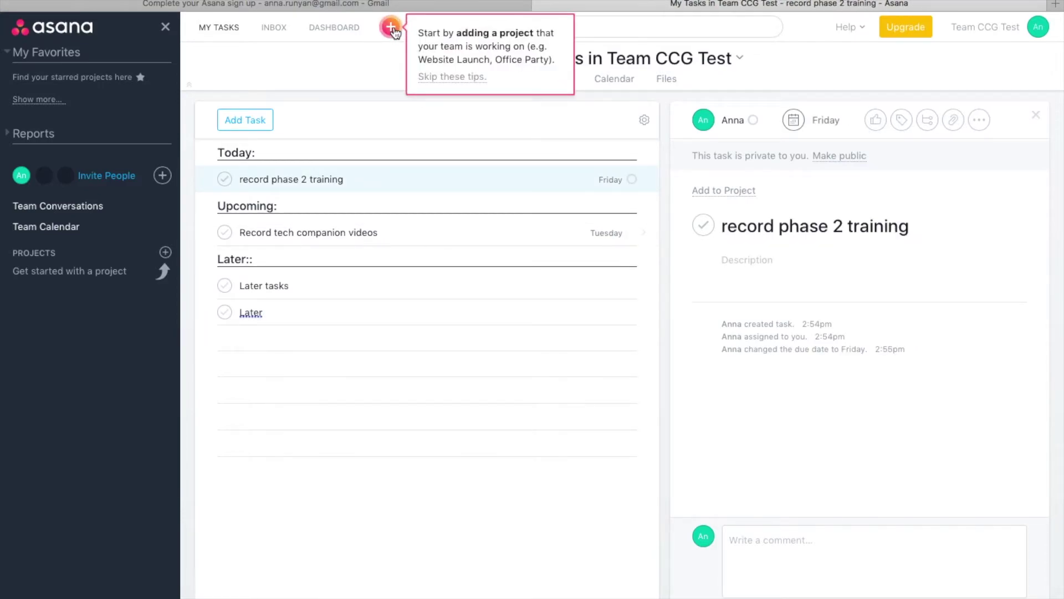
click(392, 28)
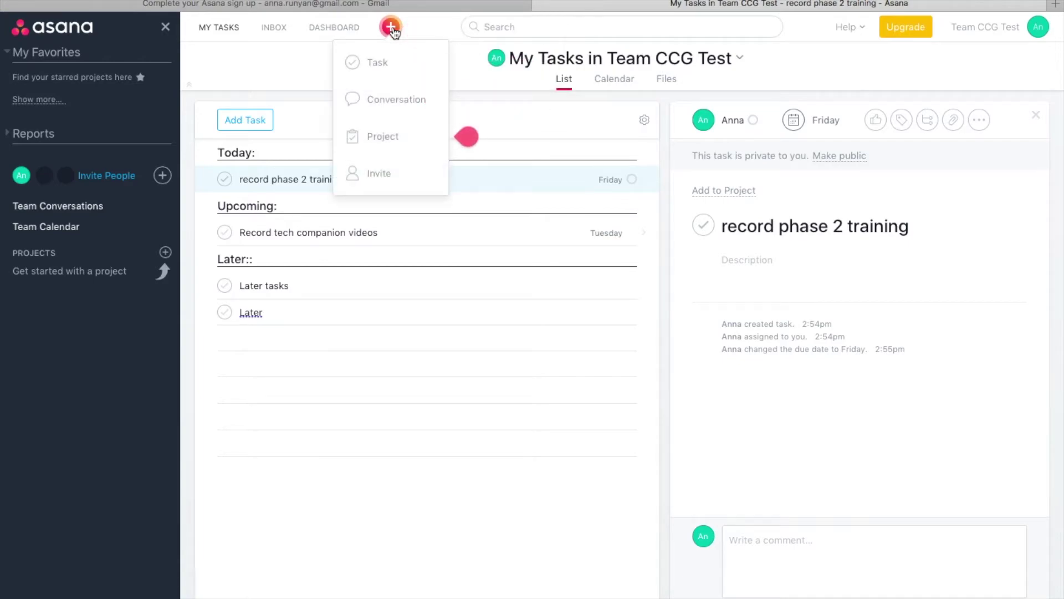
click(376, 136)
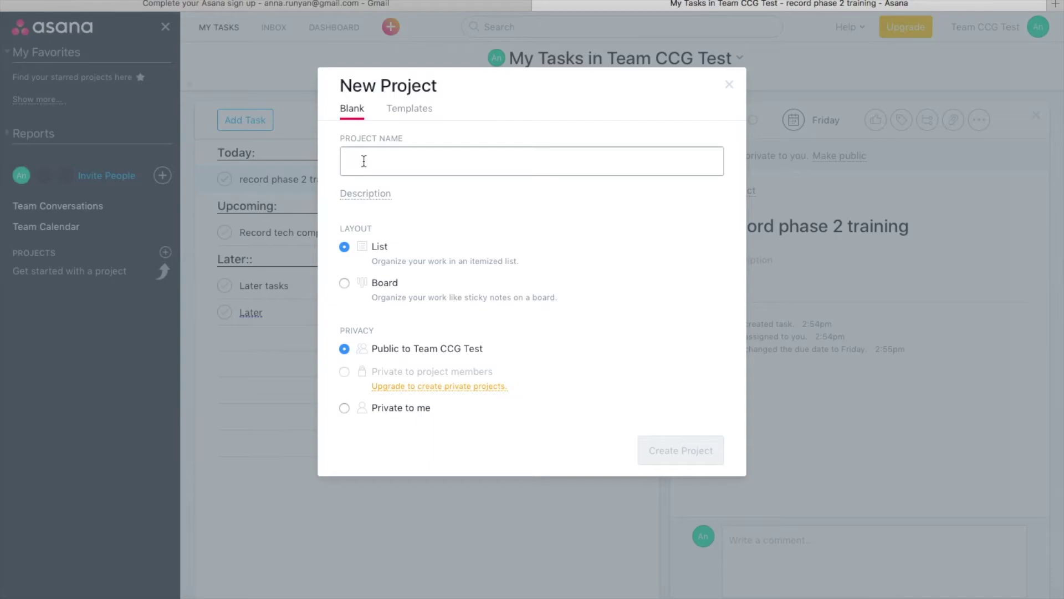
text(CRP 2)
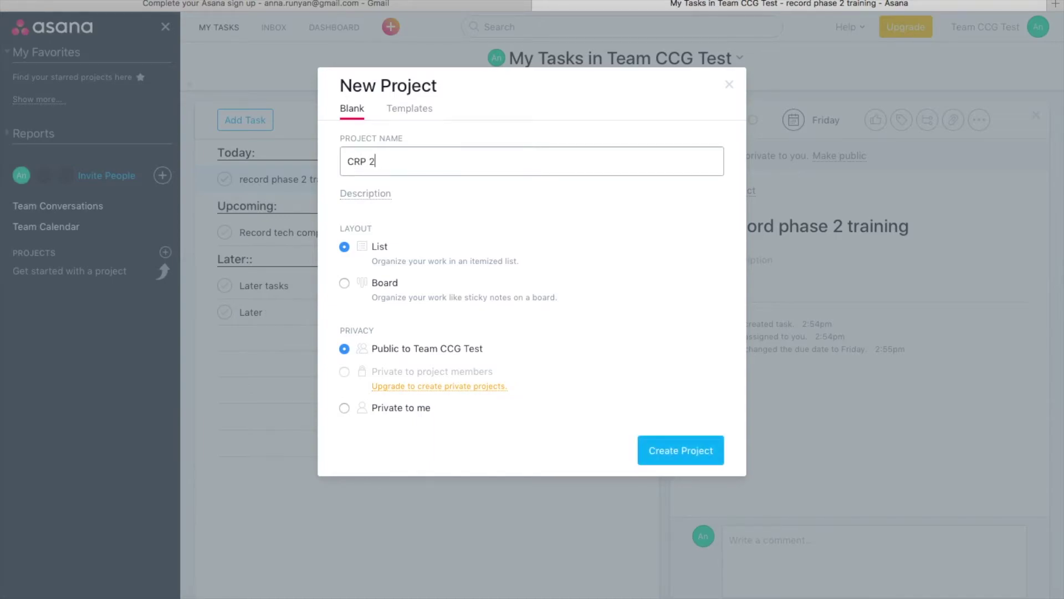
text(.0 Videos)
click(344, 283)
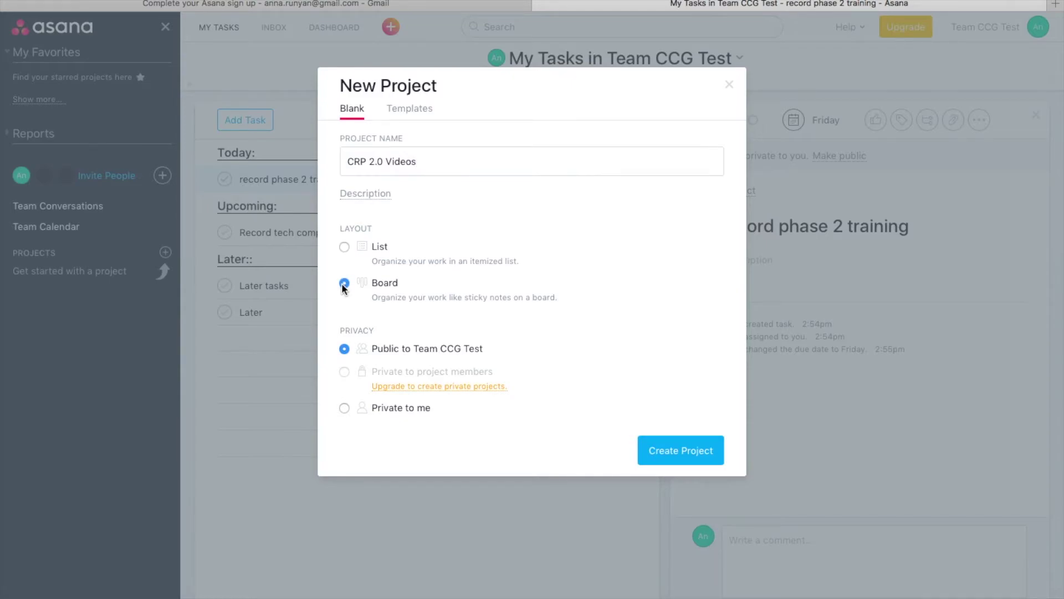
click(694, 449)
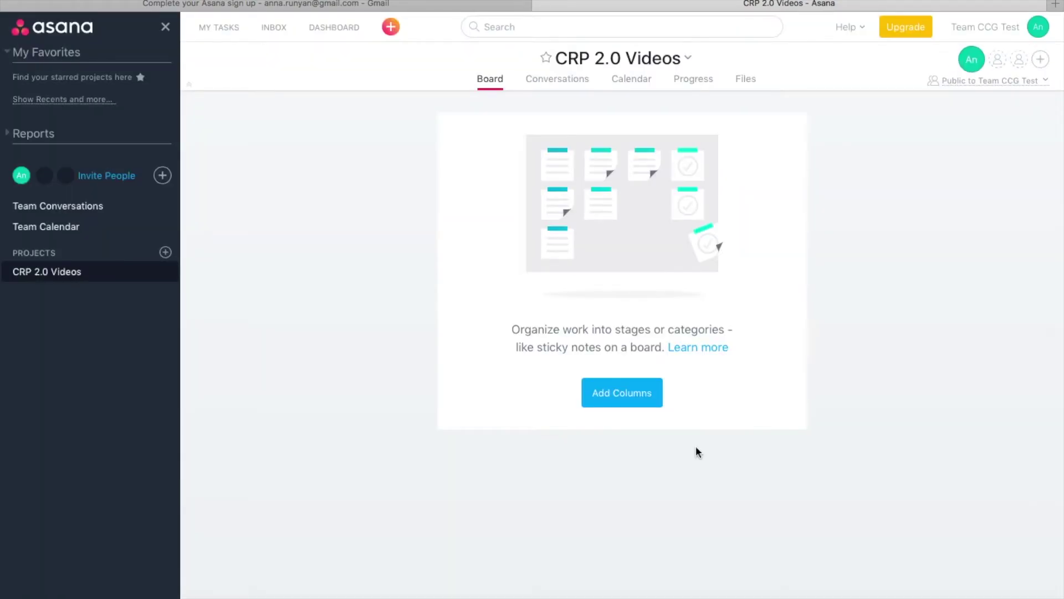
Add the board columns Transcript, Workbooks and Update the membership site
click(640, 402)
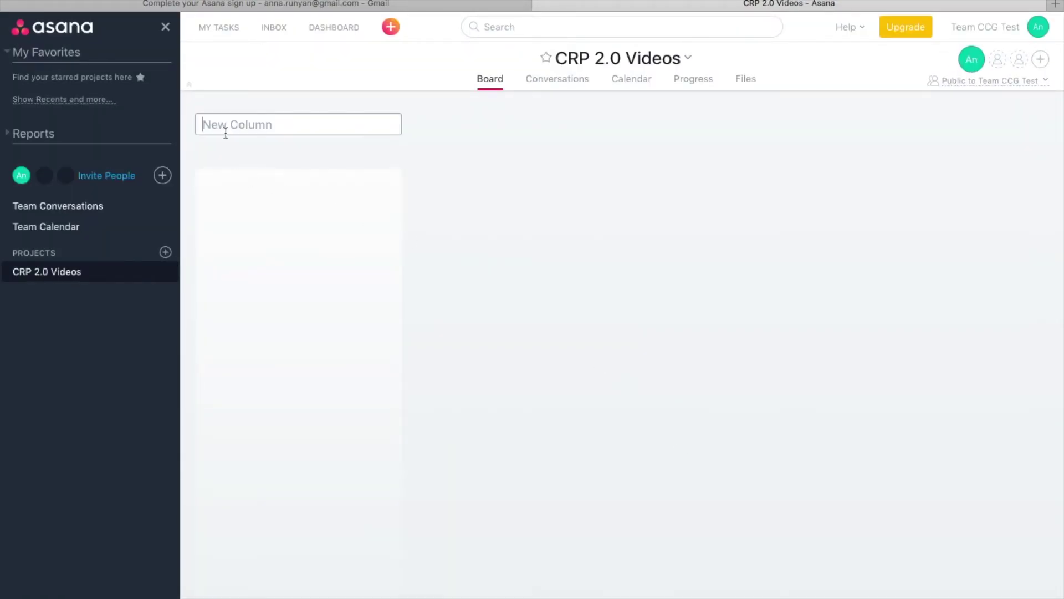
text(Transcript)
key(Return)
text(Worksb)
key(BackSpace)
key(BackSpace)
text(books)
key(Return)
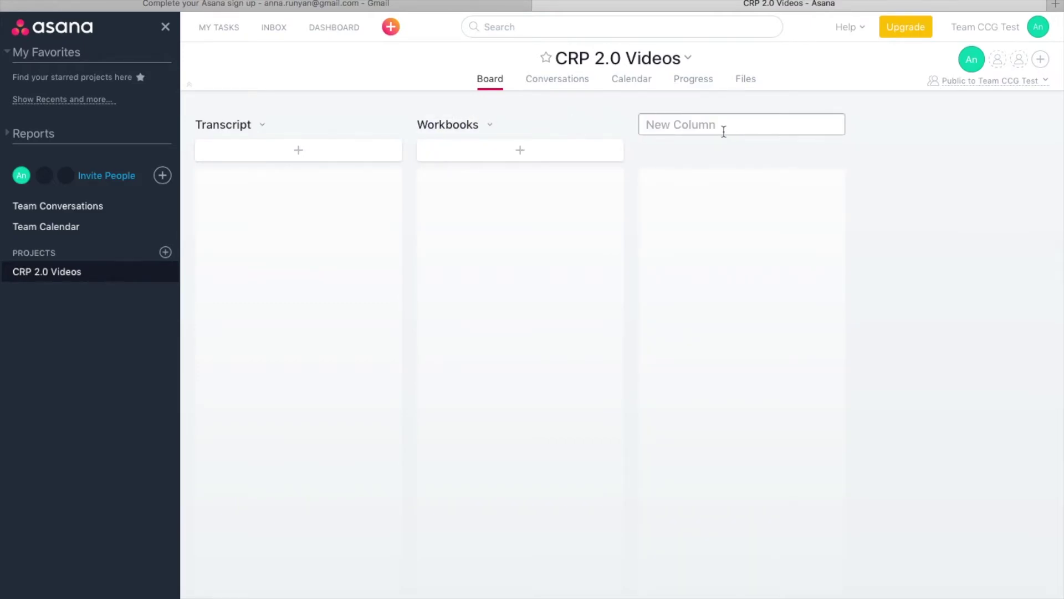
text(Update the membership site)
key(Return)
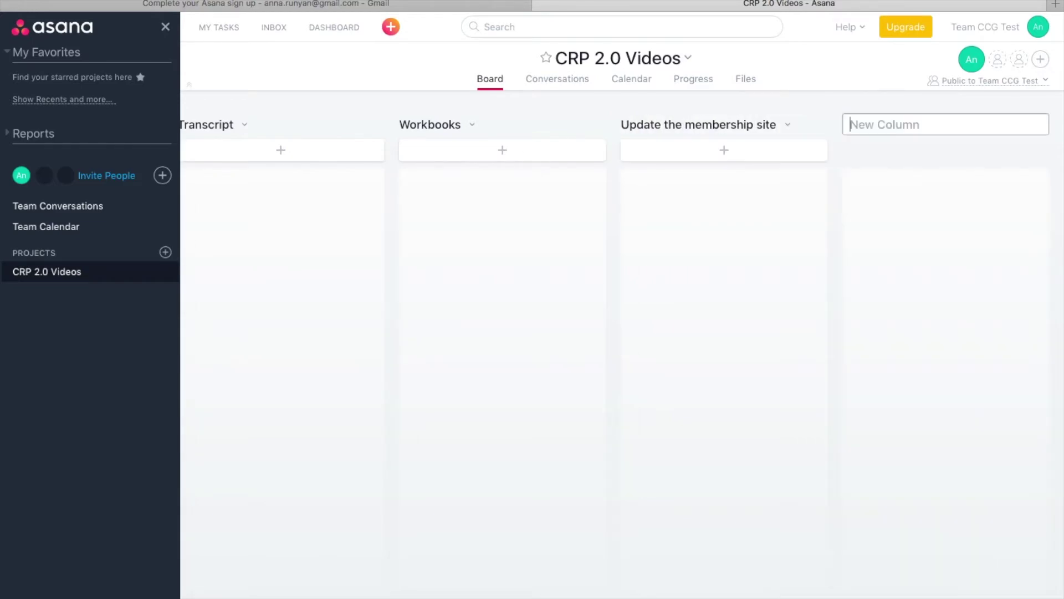
Add Write and Edit cards under Transcript and open the Edit card's details
click(282, 157)
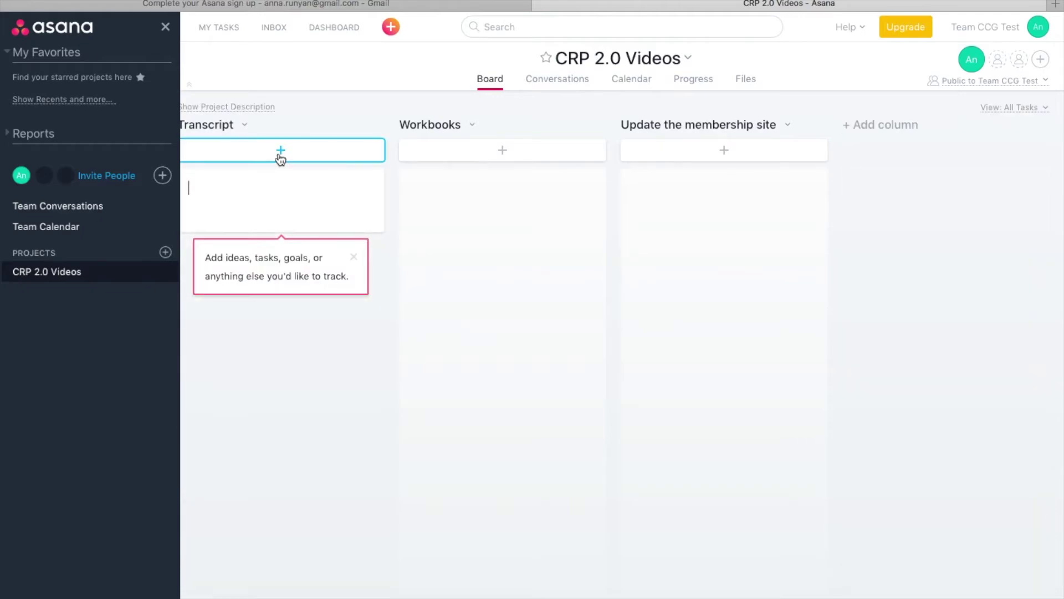
text(Write)
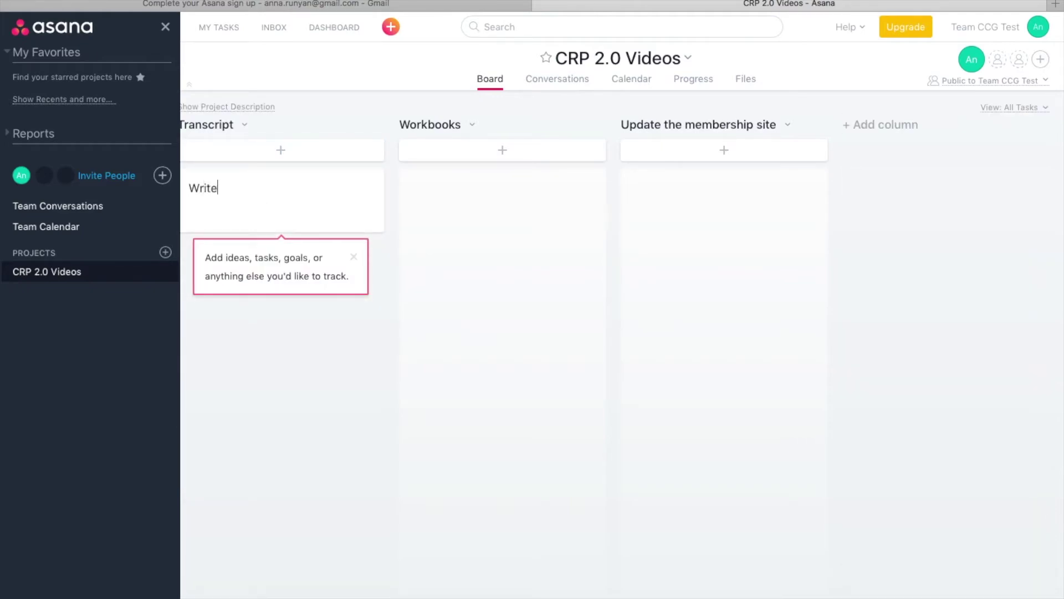
key(Return)
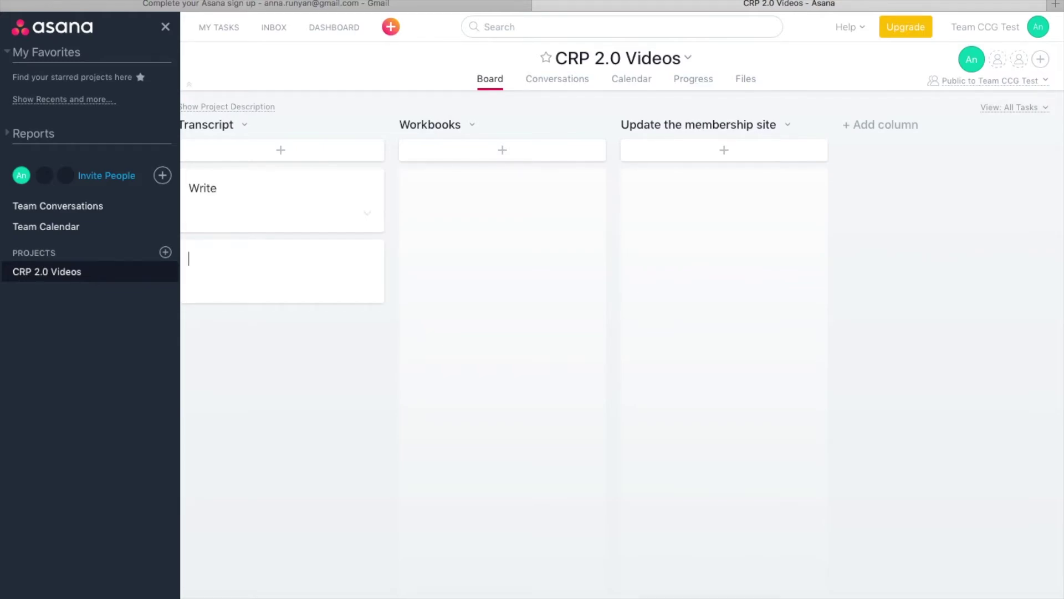
text(Edit)
key(Return)
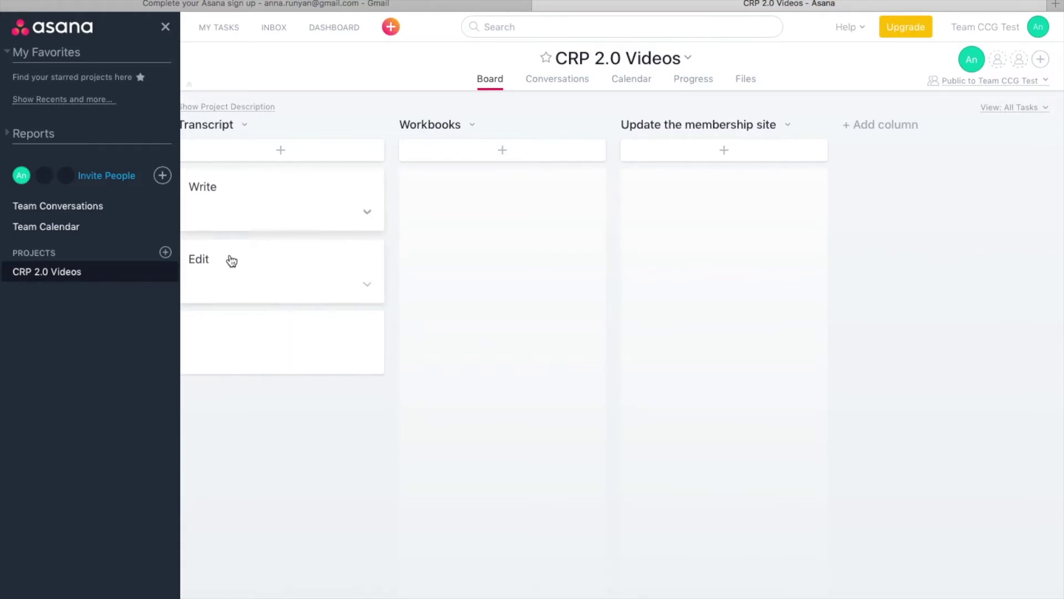
click(228, 263)
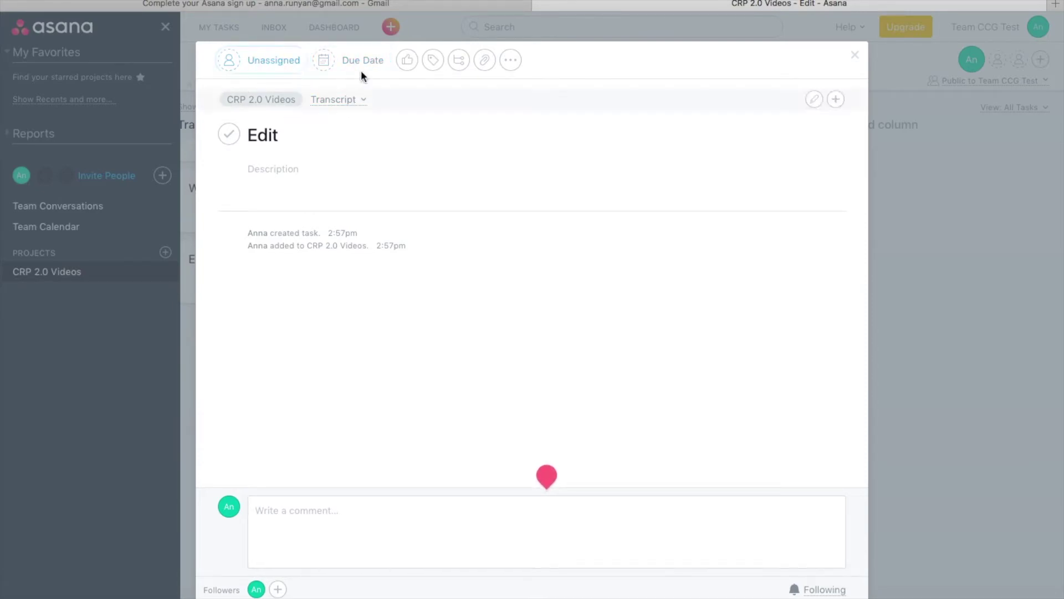
Add two placeholder subtasks to Edit, mark the first one complete, and close the pane
click(460, 61)
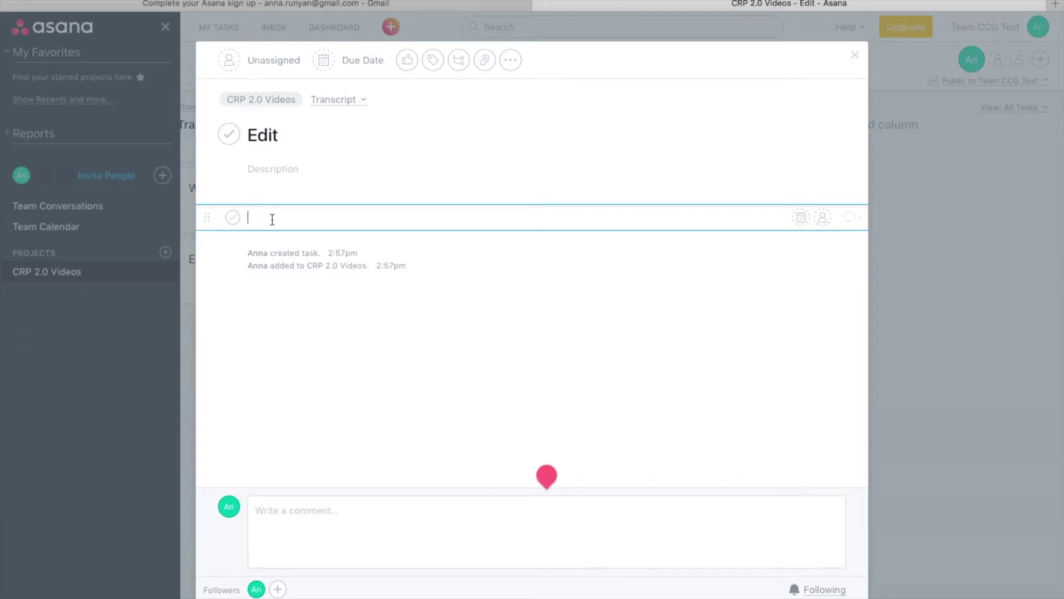
text(alskdiflakdj)
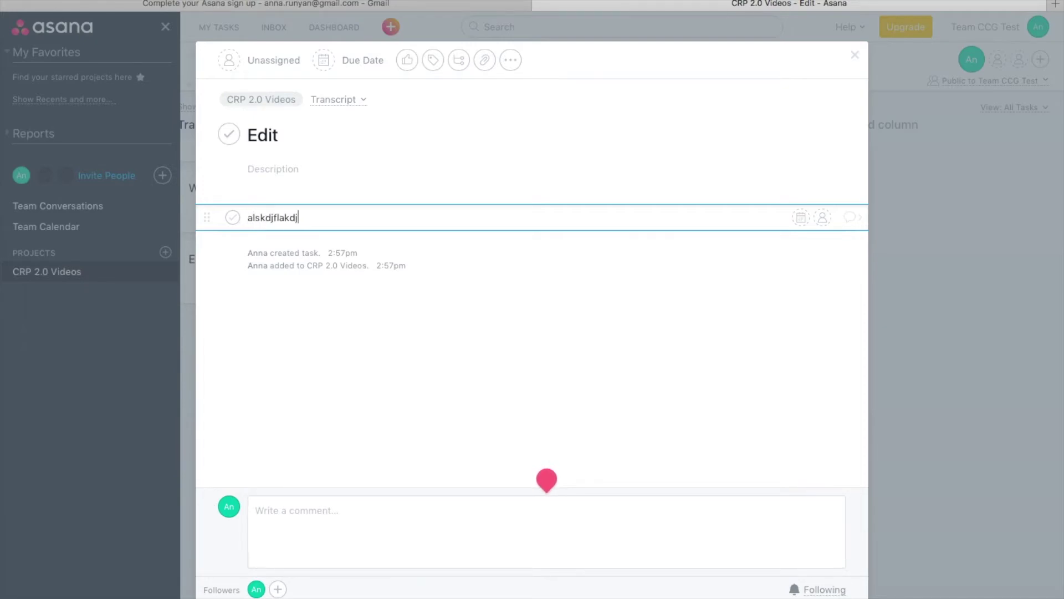
key(Return)
text(asldfkilkdafi)
click(233, 217)
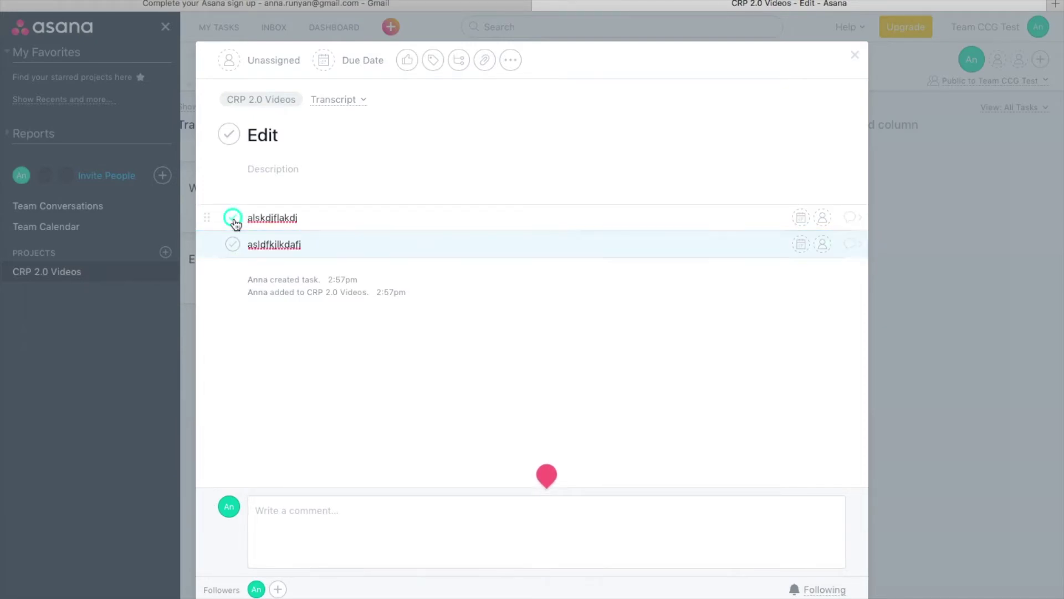
click(855, 55)
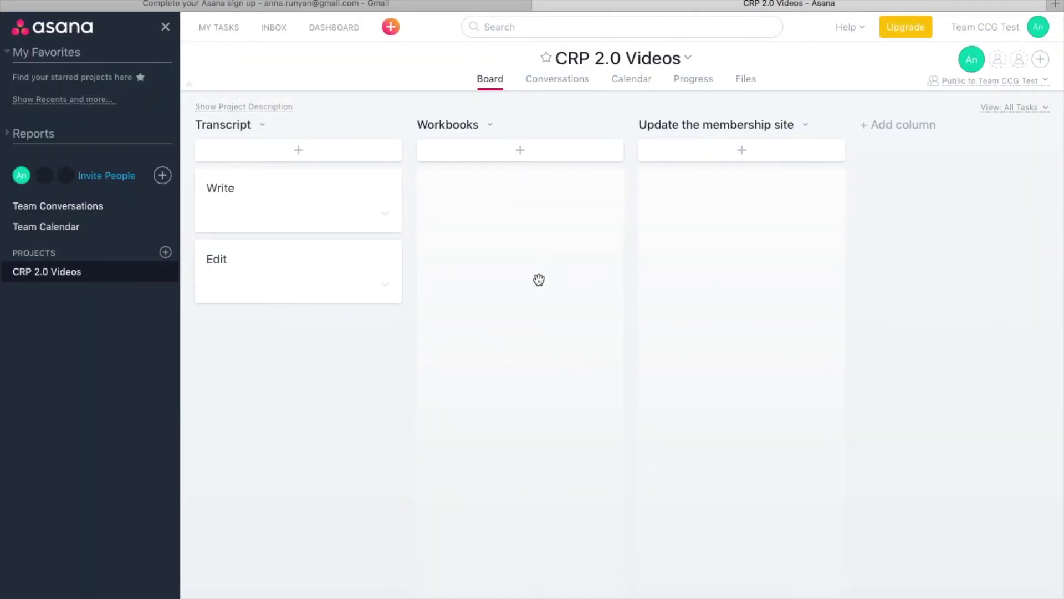
click(694, 83)
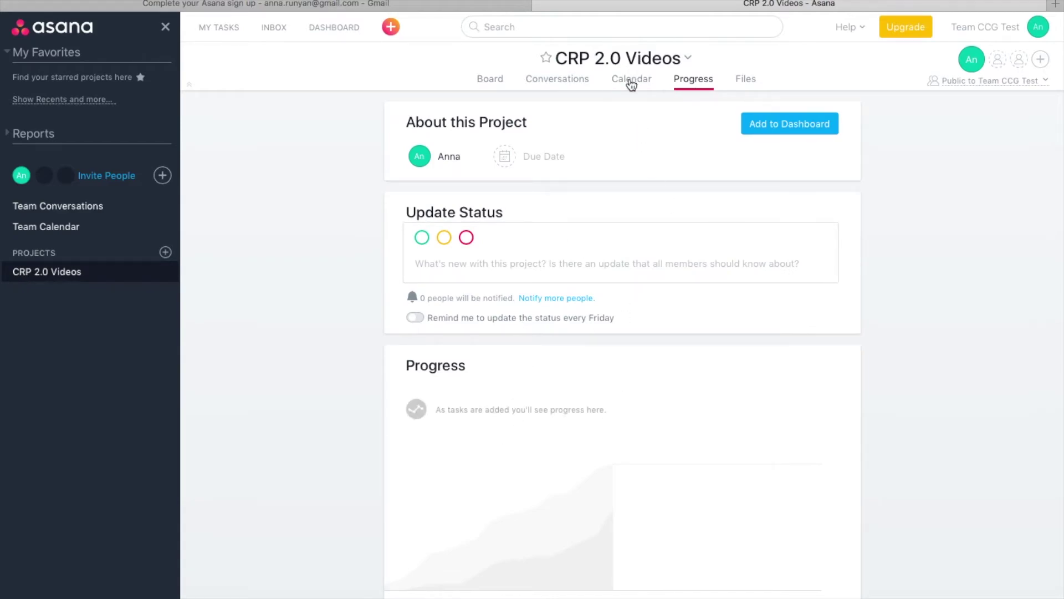
click(568, 81)
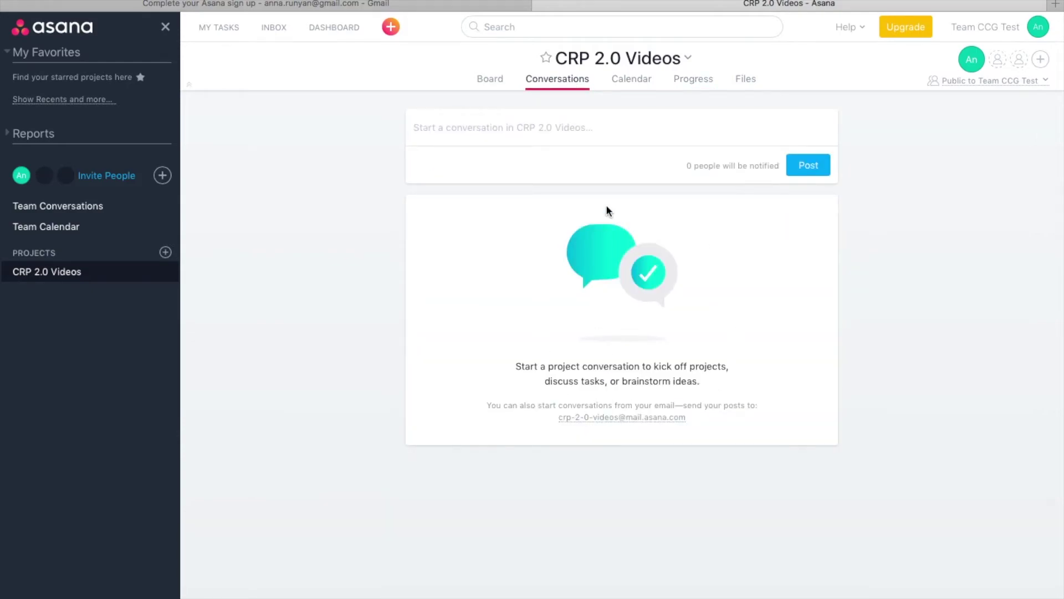
click(743, 80)
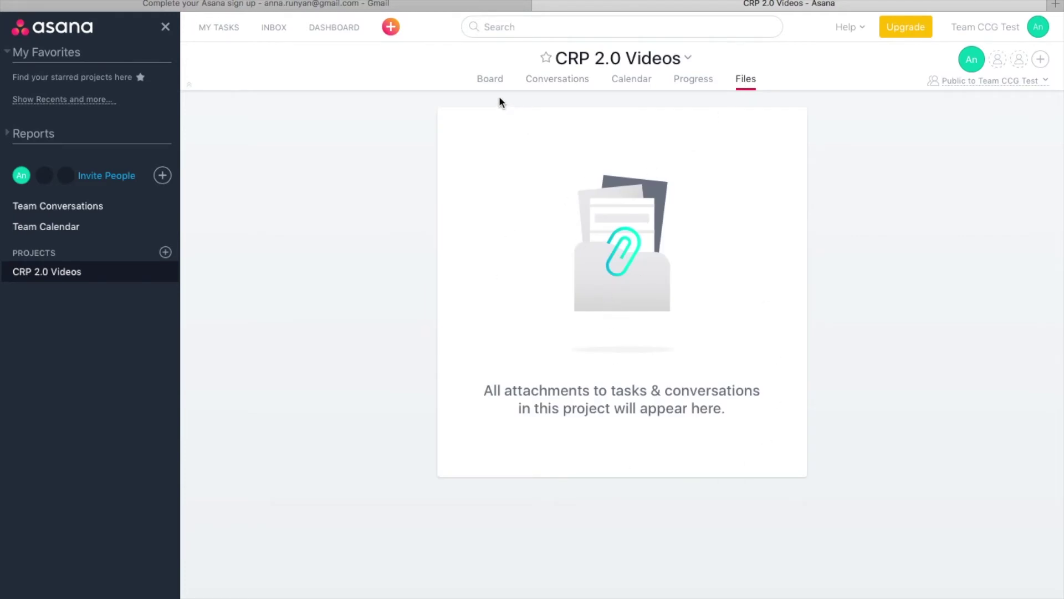
click(491, 82)
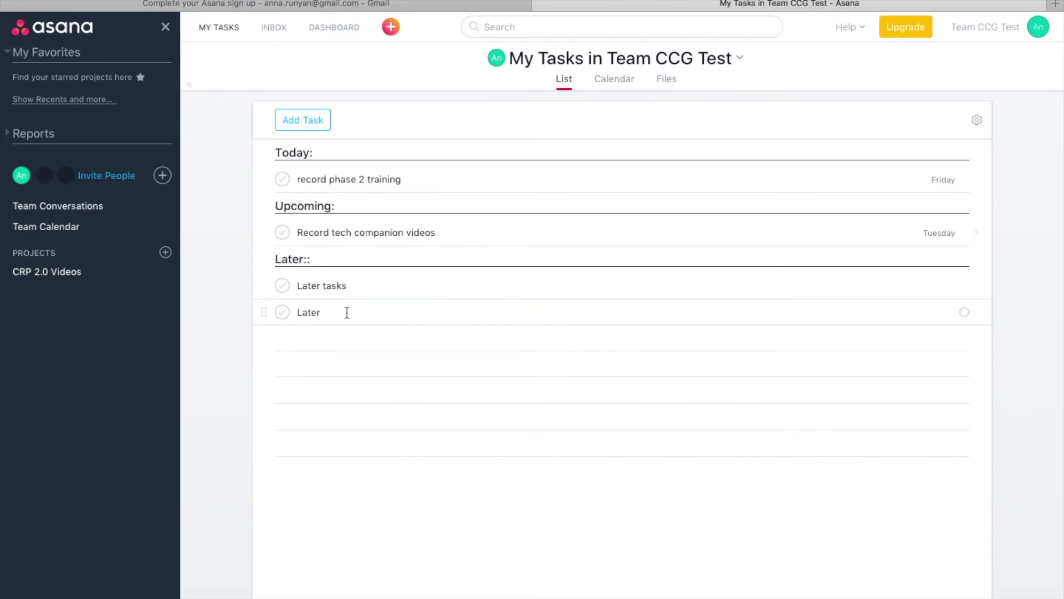
Open 'record phase 2 training' and re-select the account owner as its assignee
click(360, 180)
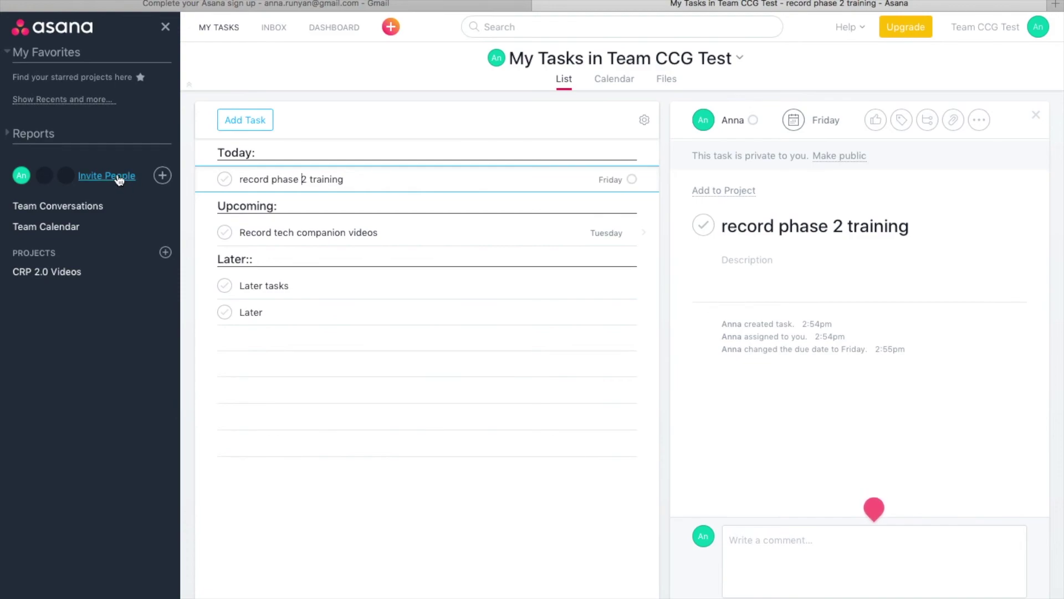
click(726, 120)
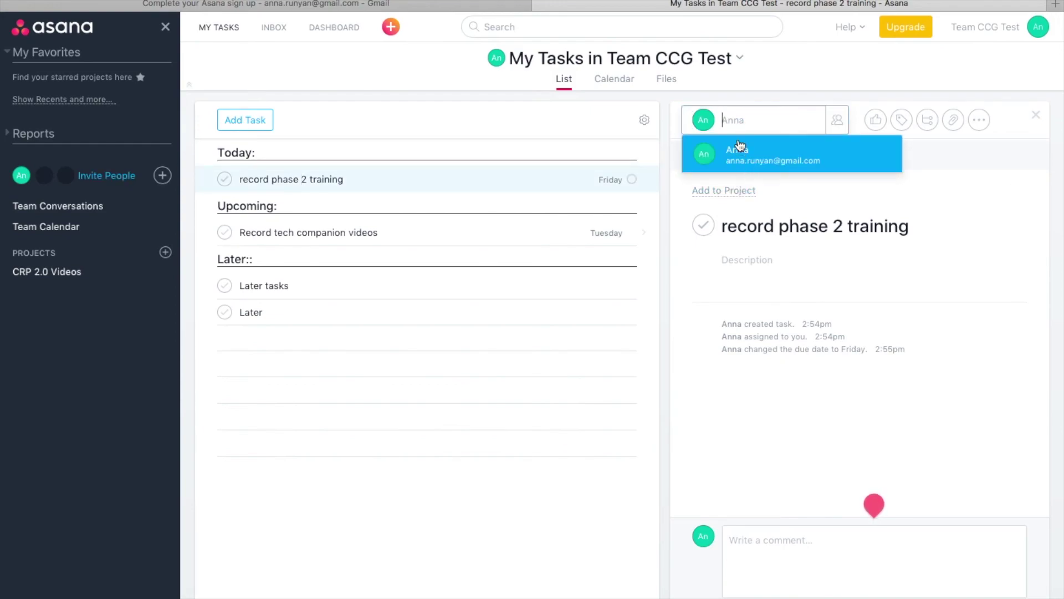
click(772, 87)
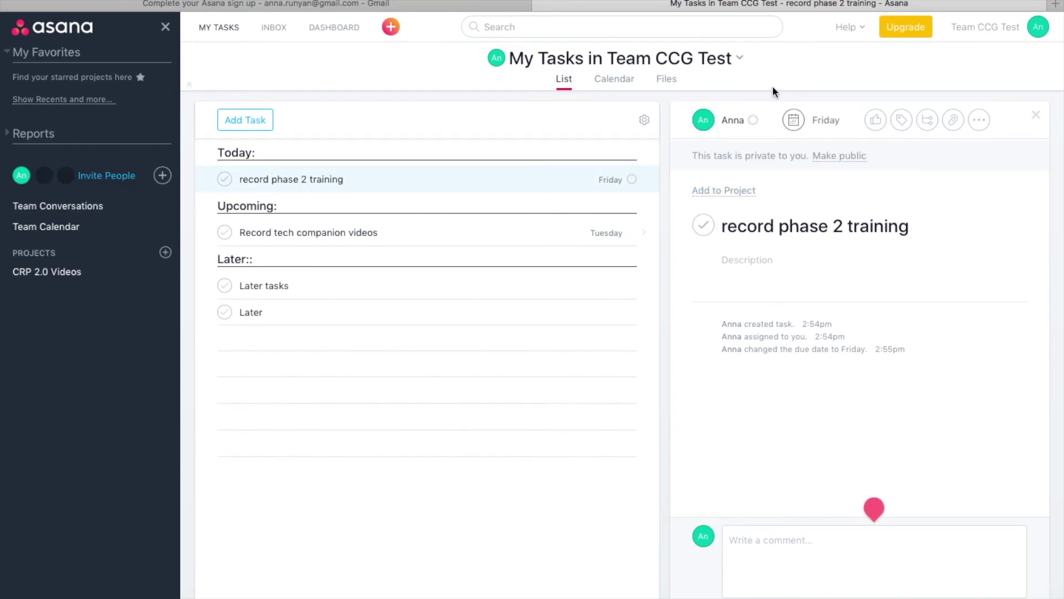